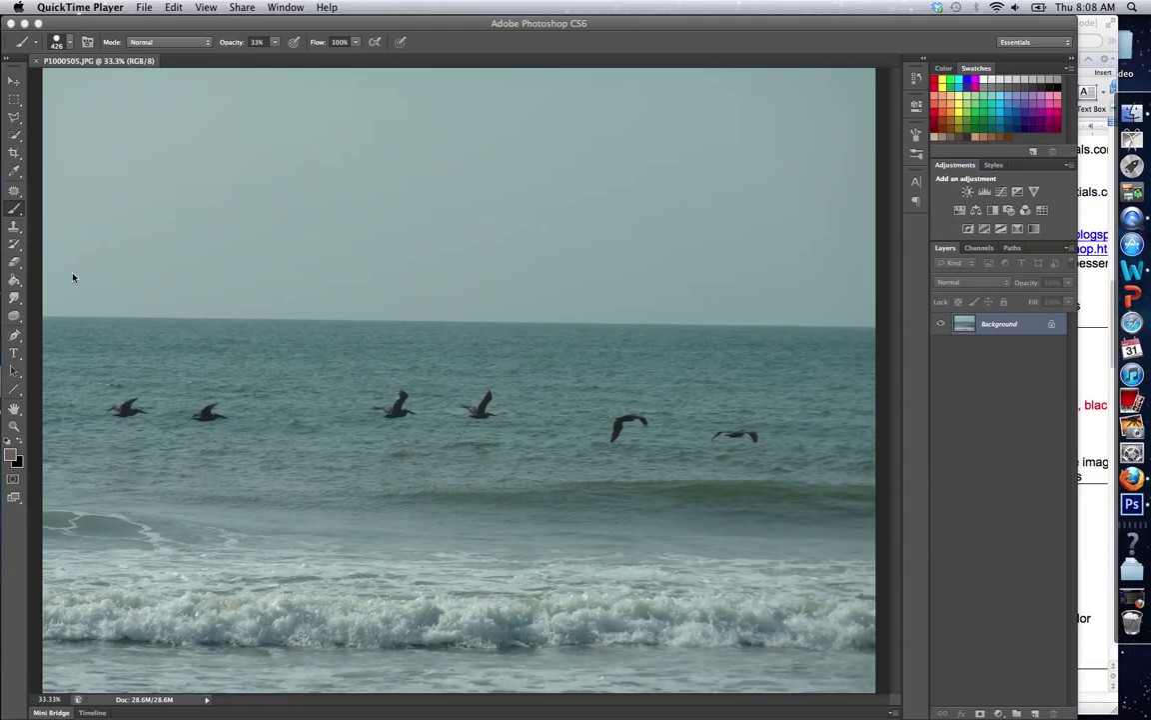
Select the Clone Stamp tool and confirm its 321-pixel brush at 100% opacity.
{"action": "left_click", "coordinate": [17, 228]}
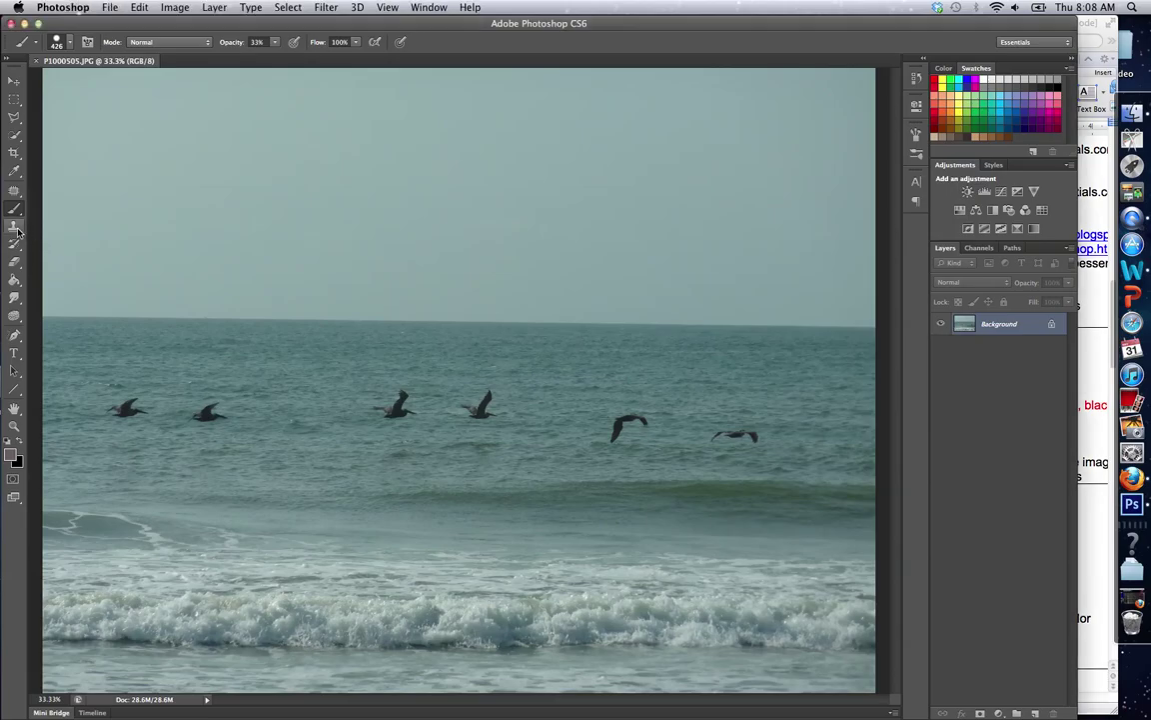
{"action": "left_click", "coordinate": [17, 228]}
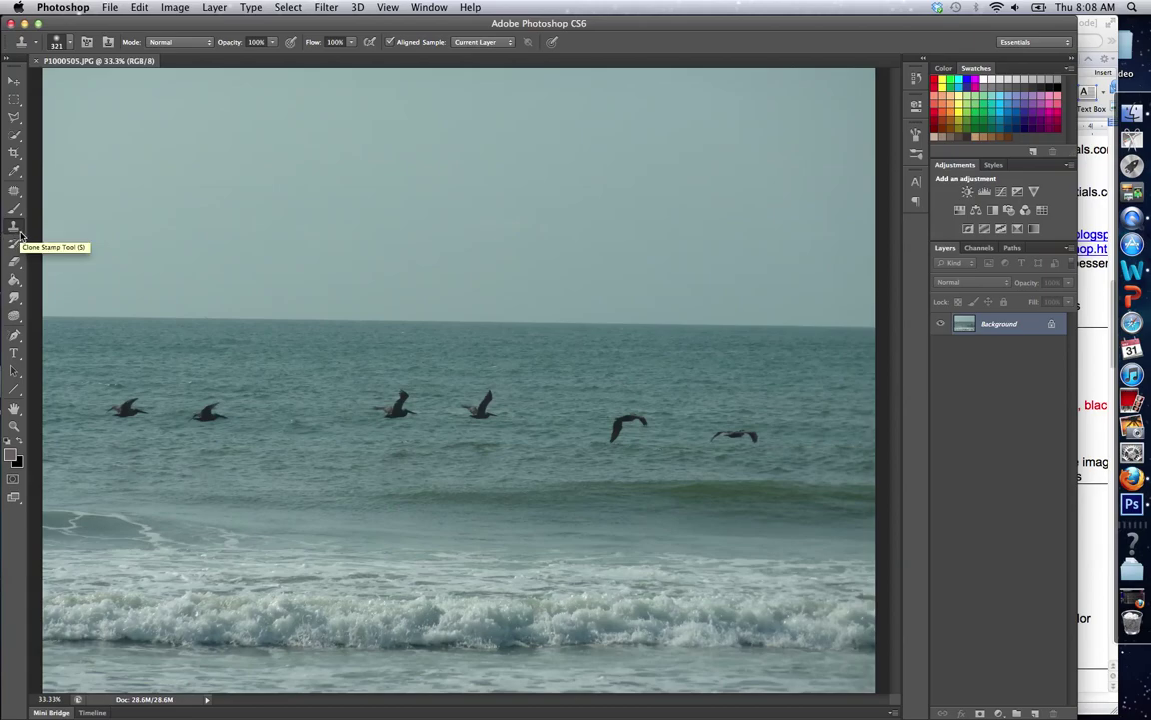
{"action": "right_click", "coordinate": [19, 233]}
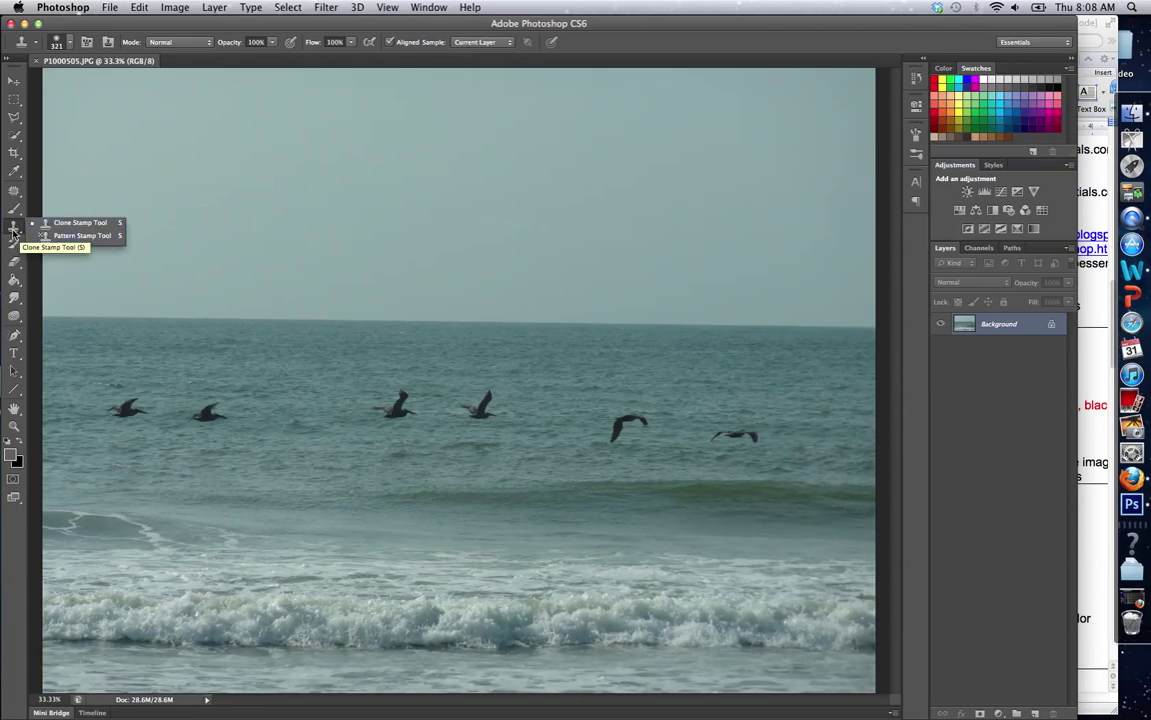
{"action": "left_click", "coordinate": [17, 232]}
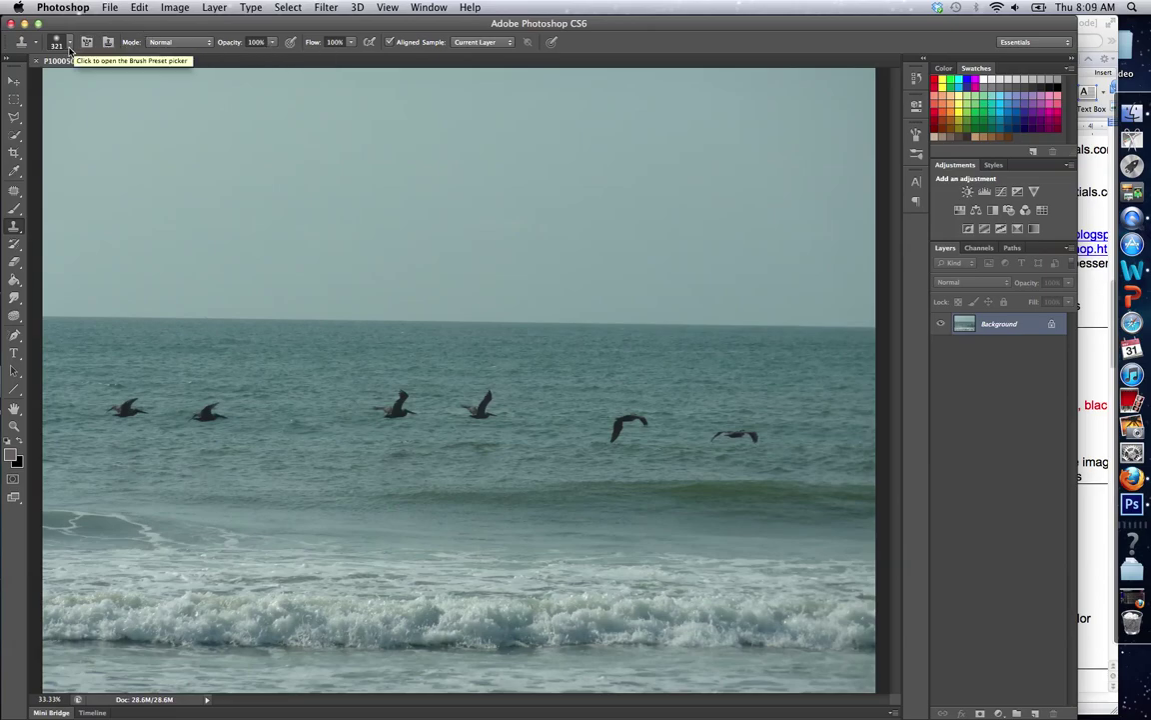
{"action": "left_click", "coordinate": [69, 47]}
{"action": "left_click", "coordinate": [69, 47]}
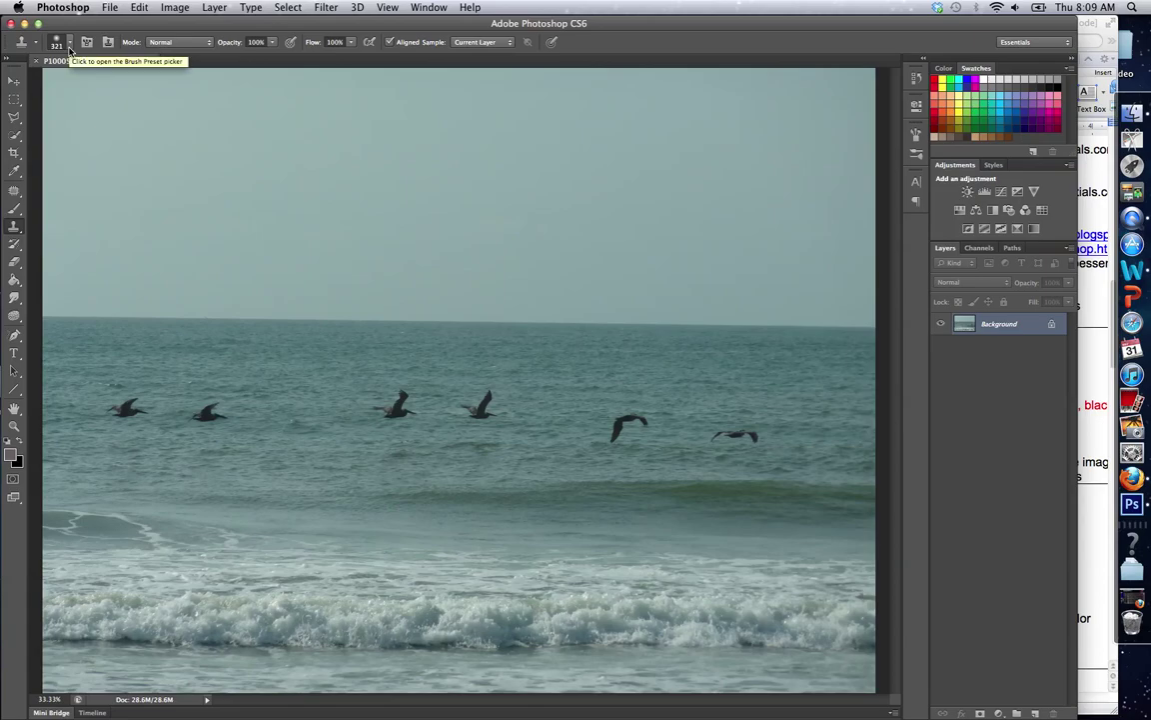
Duplicate the Background layer and hide the original Background.
{"action": "right_click", "coordinate": [994, 324]}
{"action": "left_click", "coordinate": [1010, 350]}
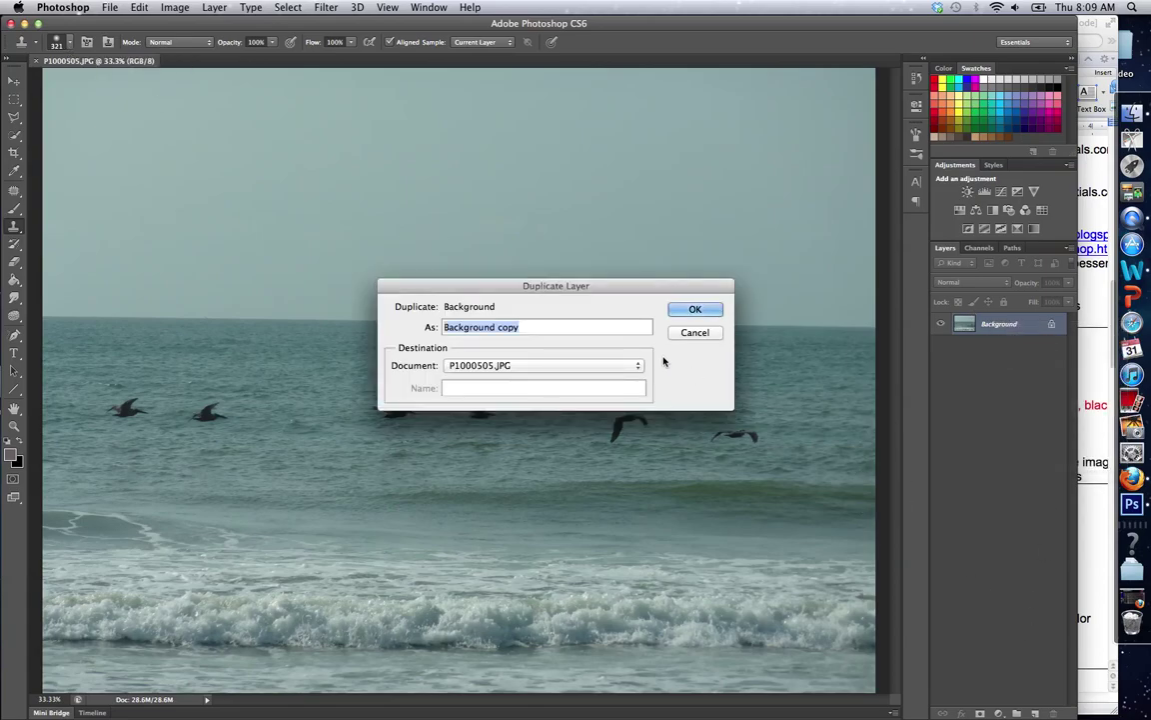
{"action": "left_click", "coordinate": [695, 312]}
{"action": "left_click", "coordinate": [941, 345]}
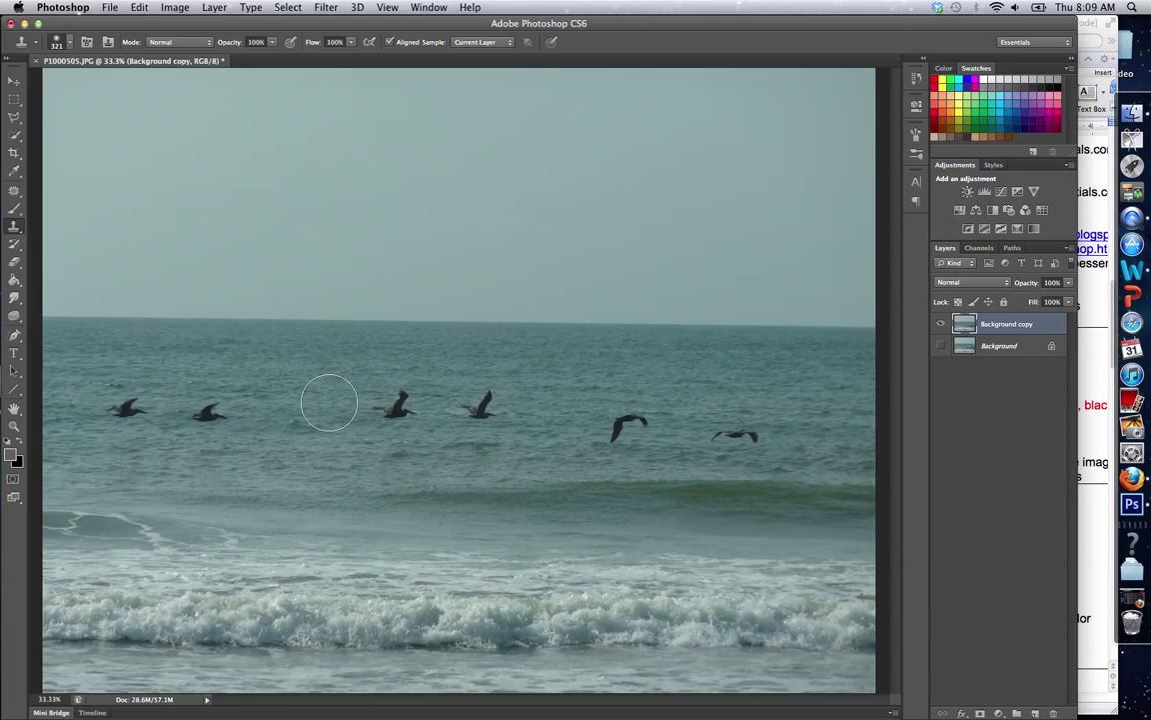
Sample calm water and clone out the third pelican from the left.
{"action": "left_click", "coordinate": [329, 403], "text": "alt"}
{"action": "left_click", "coordinate": [329, 402], "text": "alt"}
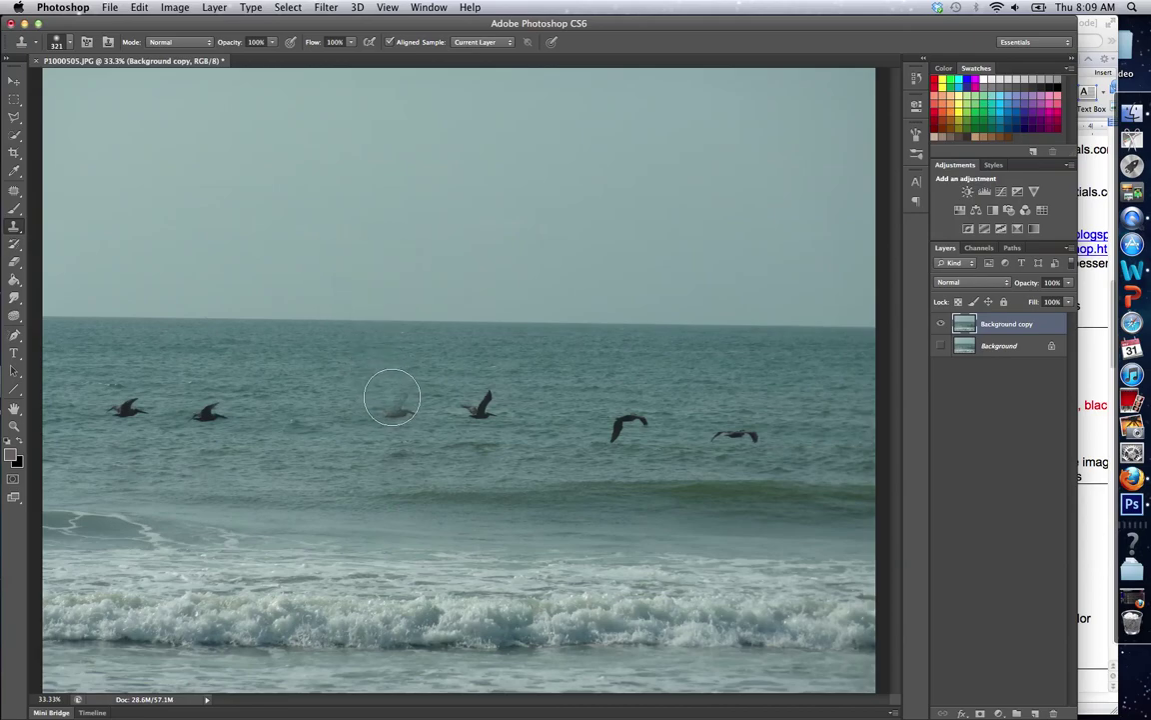
{"action": "left_click", "coordinate": [401, 406]}
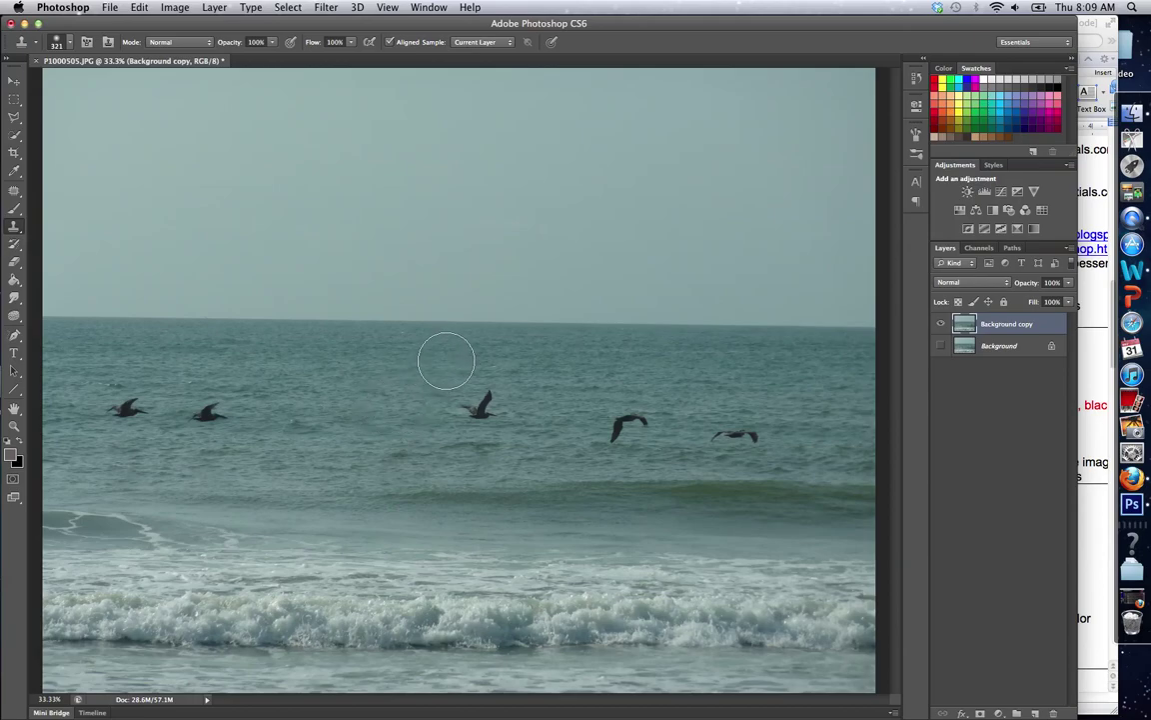
Clone water over the fourth and second pelicans from the left, undoing bad strokes.
{"action": "left_click_drag", "start_coordinate": [512, 383], "coordinate": [525, 404]}
{"action": "key", "text": "super+z"}
{"action": "left_click", "coordinate": [522, 406], "text": "alt"}
{"action": "left_click_drag", "start_coordinate": [501, 398], "coordinate": [483, 404]}
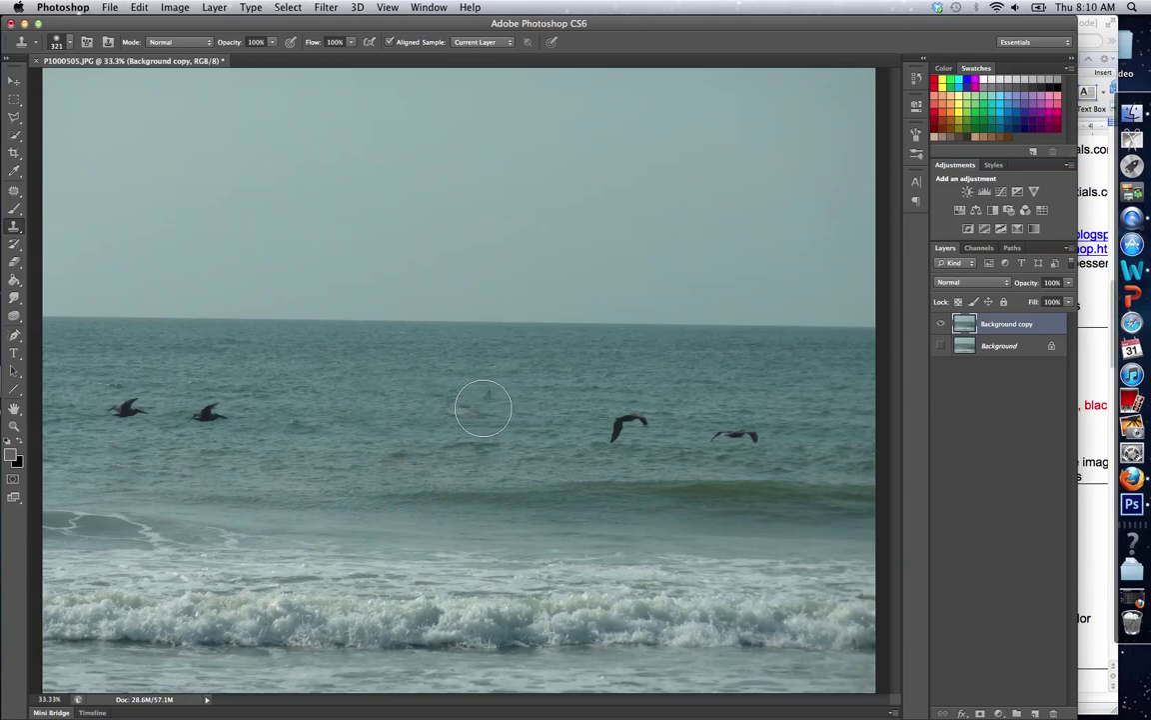
{"action": "key", "text": "super+z"}
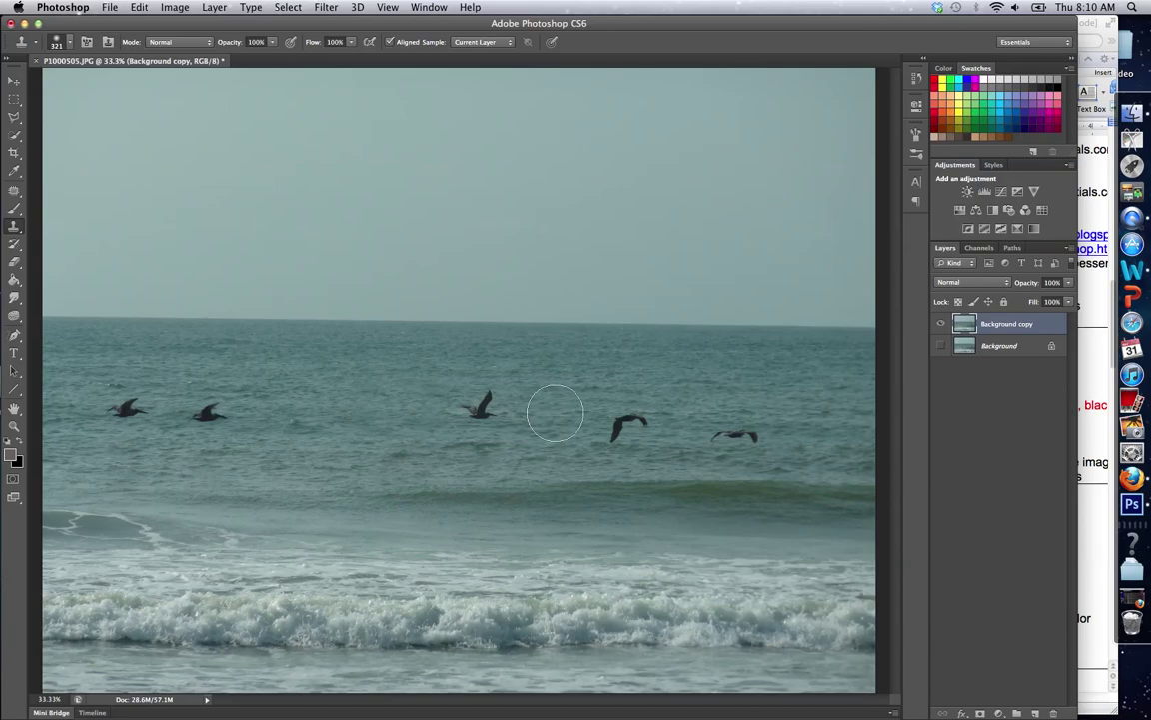
{"action": "left_click_drag", "start_coordinate": [513, 404], "coordinate": [481, 404]}
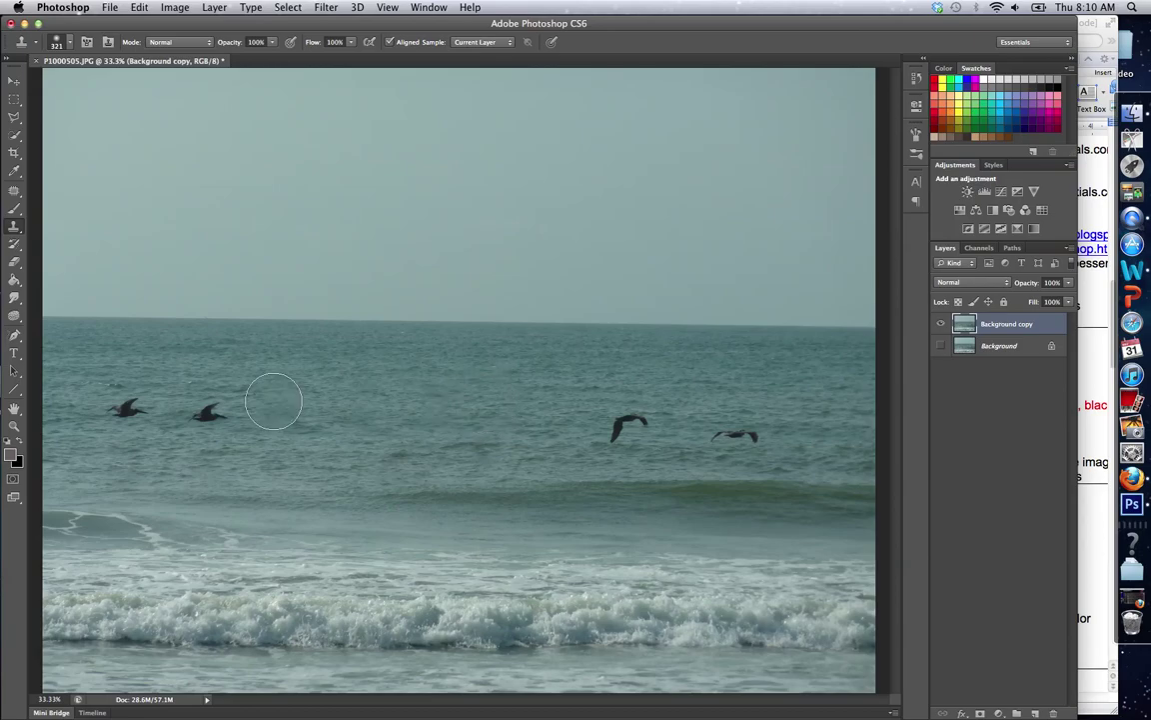
{"action": "left_click", "coordinate": [258, 411], "text": "alt"}
{"action": "left_click_drag", "start_coordinate": [206, 411], "coordinate": [207, 413]}
Paint out the fifth pelican from the left with water, undoing stray stamps.
{"action": "left_click", "coordinate": [573, 426]}
{"action": "key", "text": "super+z"}
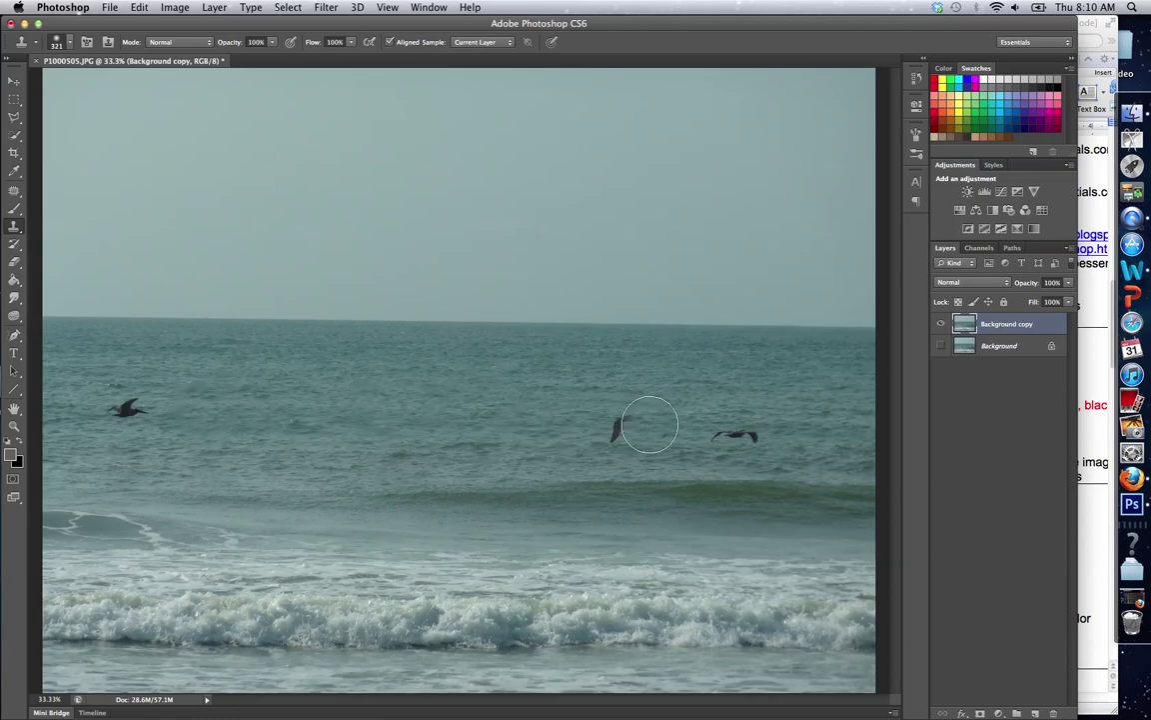
{"action": "left_click", "coordinate": [577, 426]}
{"action": "key", "text": "super+z"}
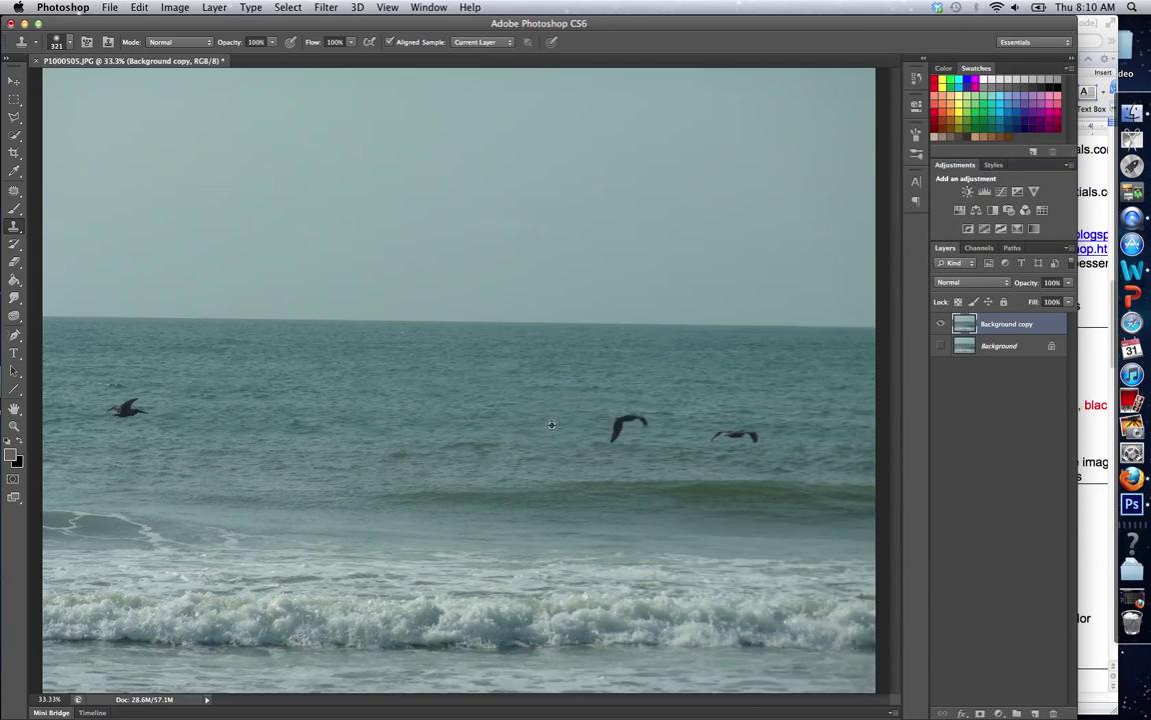
{"action": "mouse_move", "coordinate": [617, 419]}
{"action": "left_mouse_down"}
{"action": "mouse_move", "coordinate": [635, 423]}
{"action": "mouse_move", "coordinate": [624, 430]}
{"action": "left_mouse_up"}
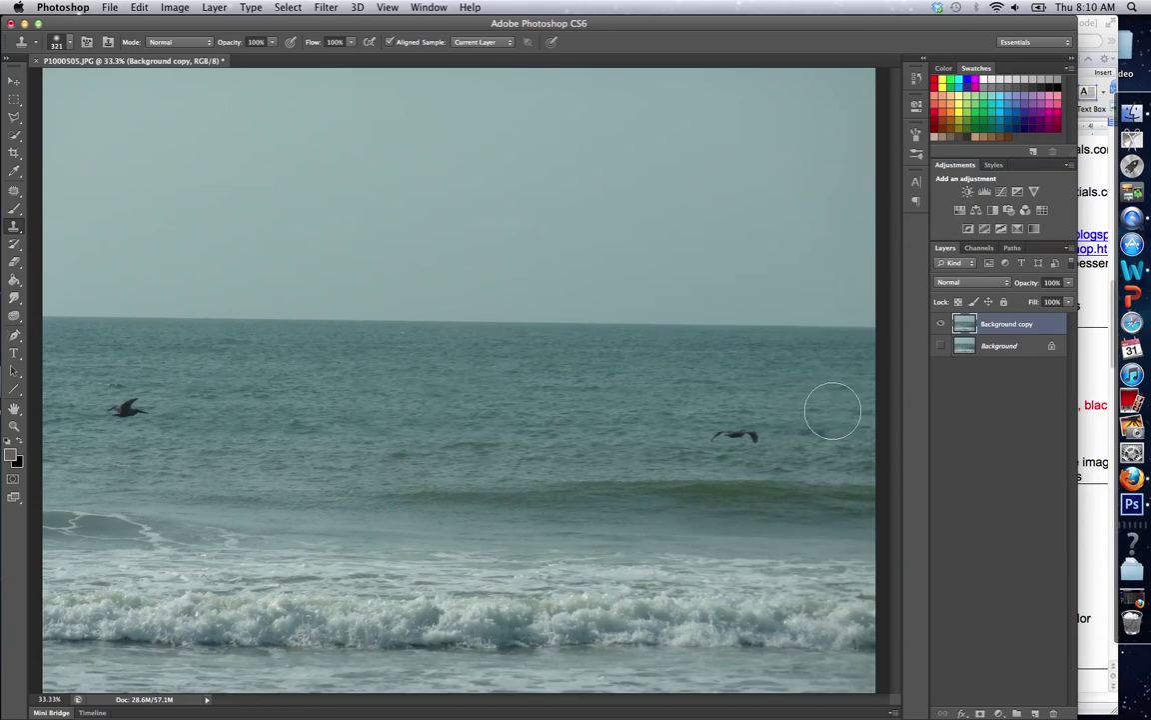
Clone out the rightmost pelican and the leftmost pelican with nearby water.
{"action": "left_click_drag", "start_coordinate": [793, 408], "coordinate": [789, 430]}
{"action": "key", "text": "super+z"}
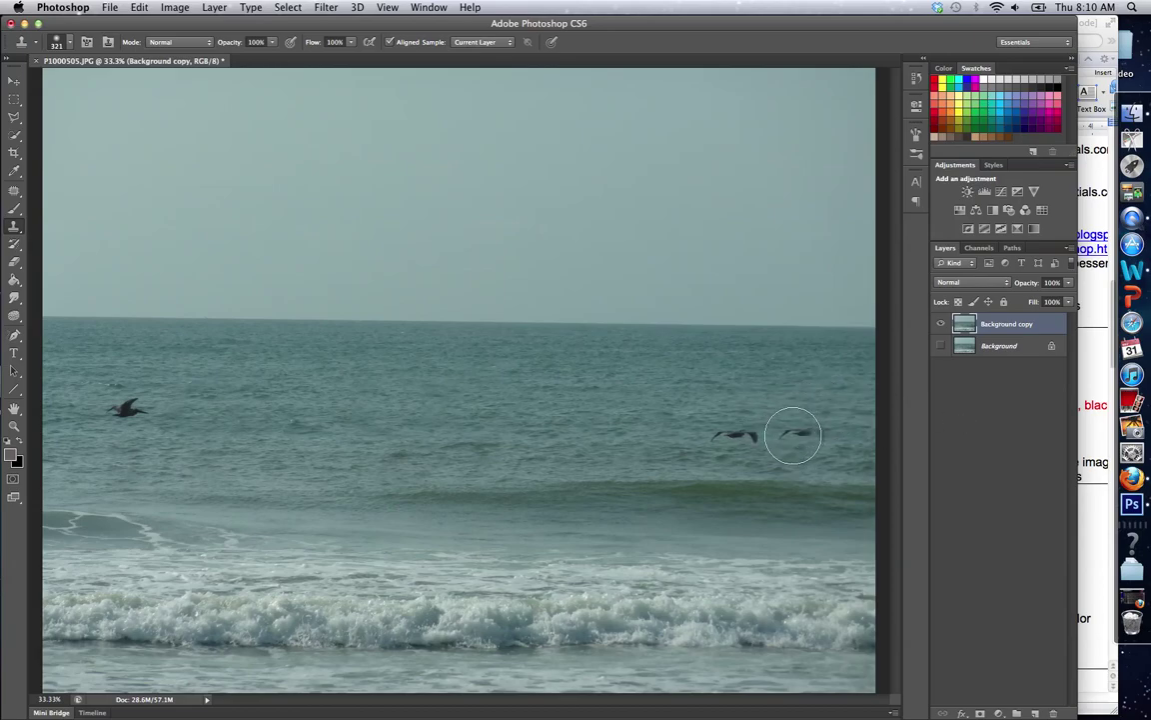
{"action": "left_click", "coordinate": [799, 435], "text": "alt"}
{"action": "left_click_drag", "start_coordinate": [735, 437], "coordinate": [737, 440]}
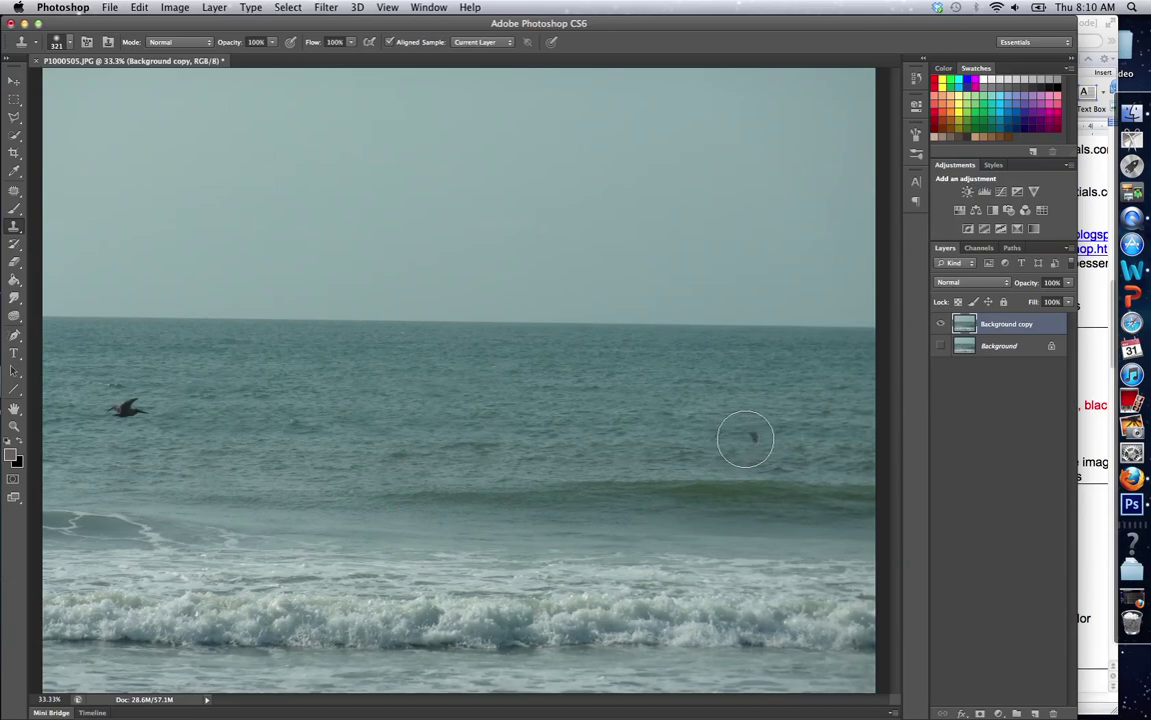
{"action": "left_click", "coordinate": [741, 437]}
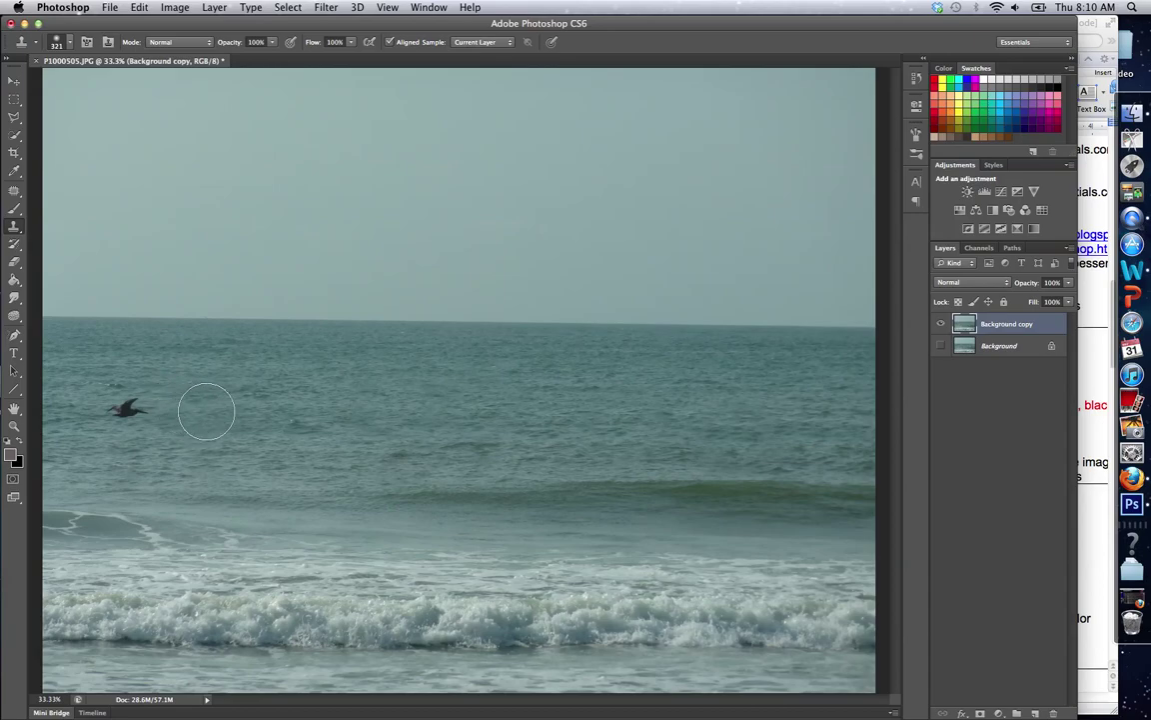
{"action": "left_click", "coordinate": [206, 410], "text": "alt"}
{"action": "left_click", "coordinate": [116, 411]}
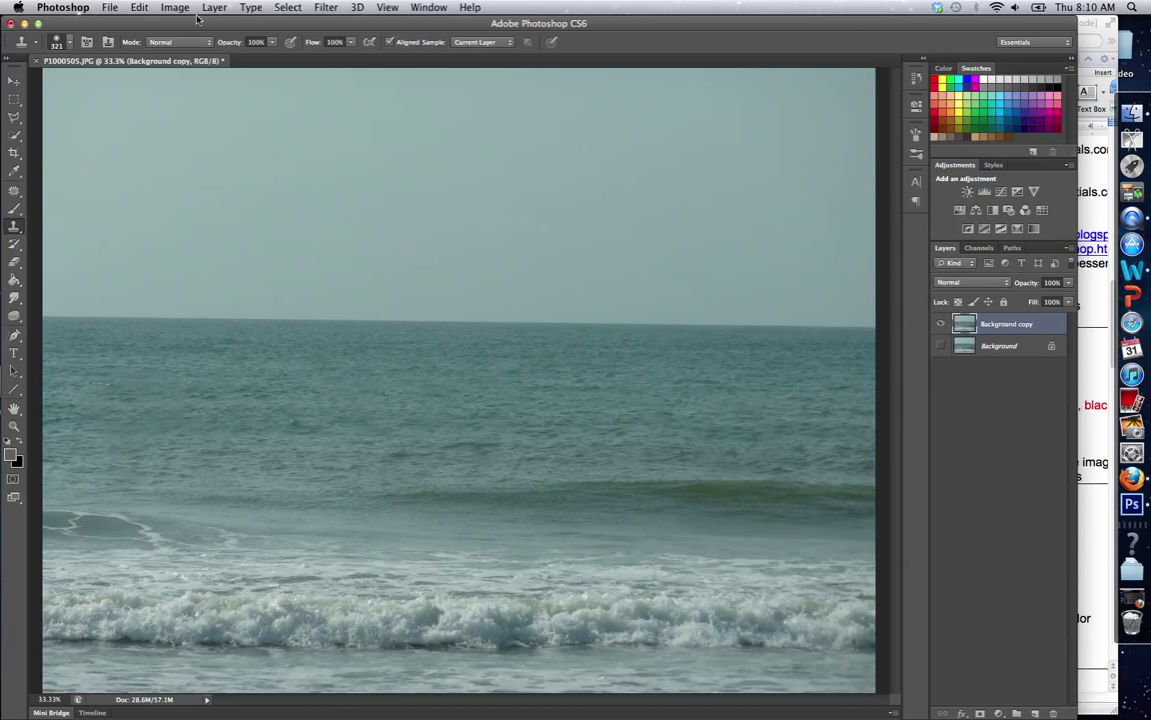
Open the baby photo from the week3aPics folder.
{"action": "left_click", "coordinate": [110, 7]}
{"action": "left_click", "coordinate": [115, 37]}
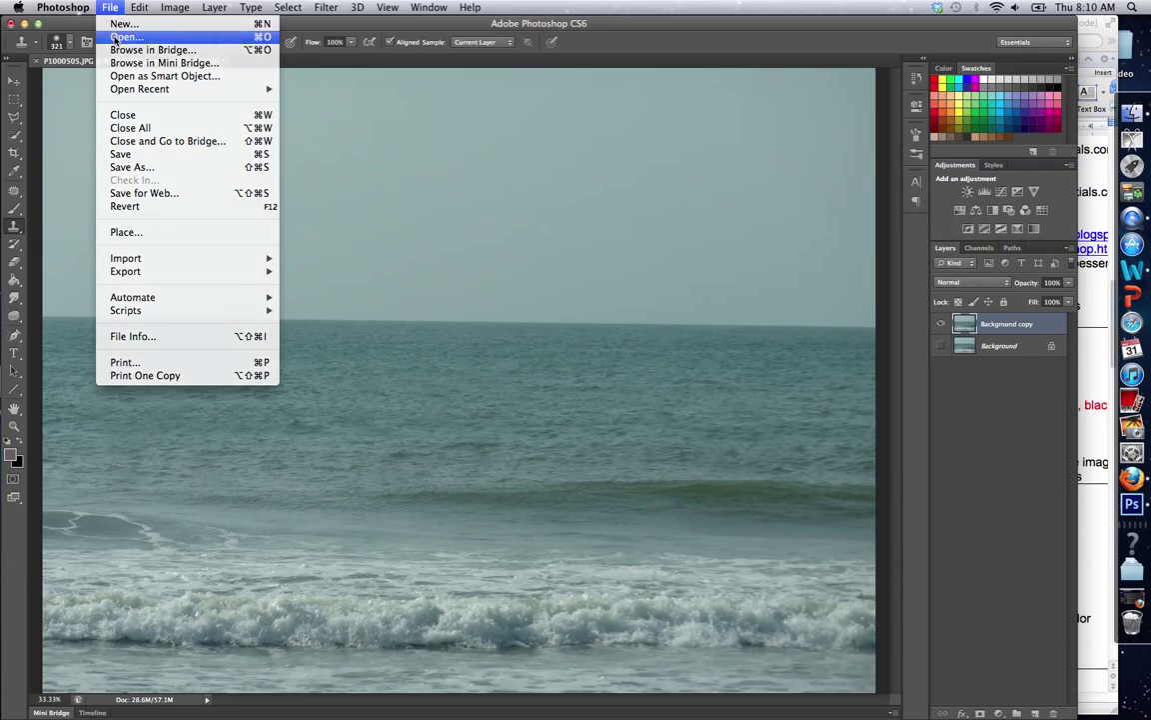
{"action": "left_click", "coordinate": [629, 160]}
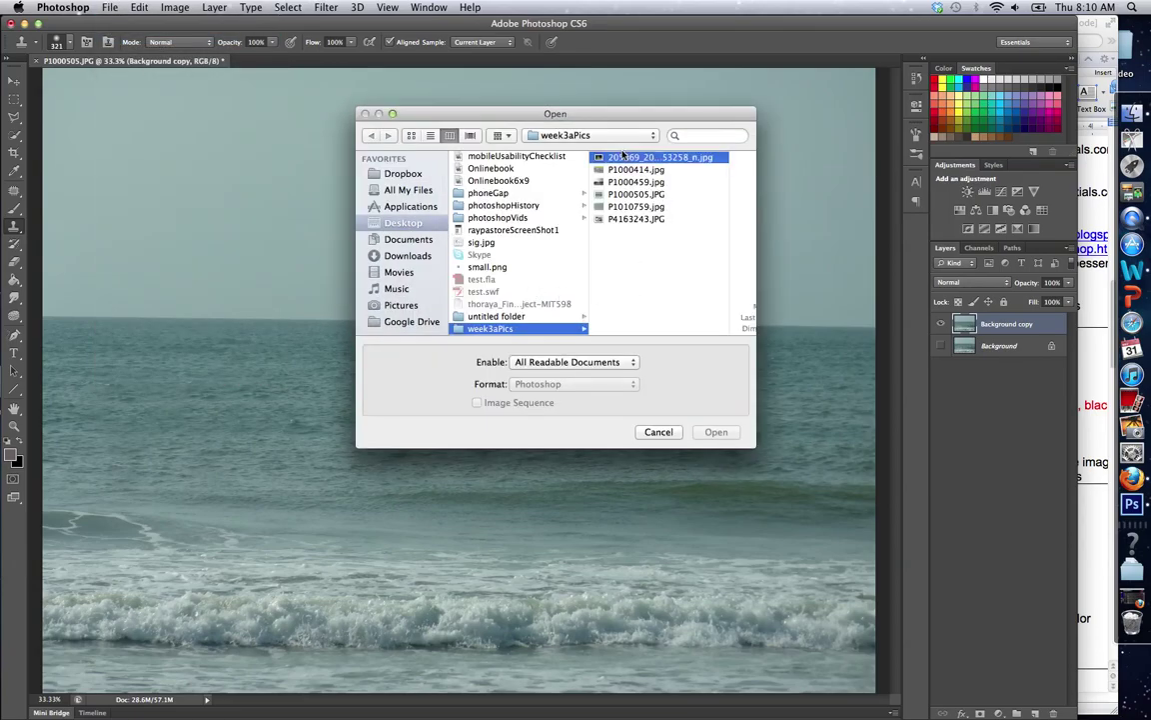
{"action": "left_click", "coordinate": [512, 170]}
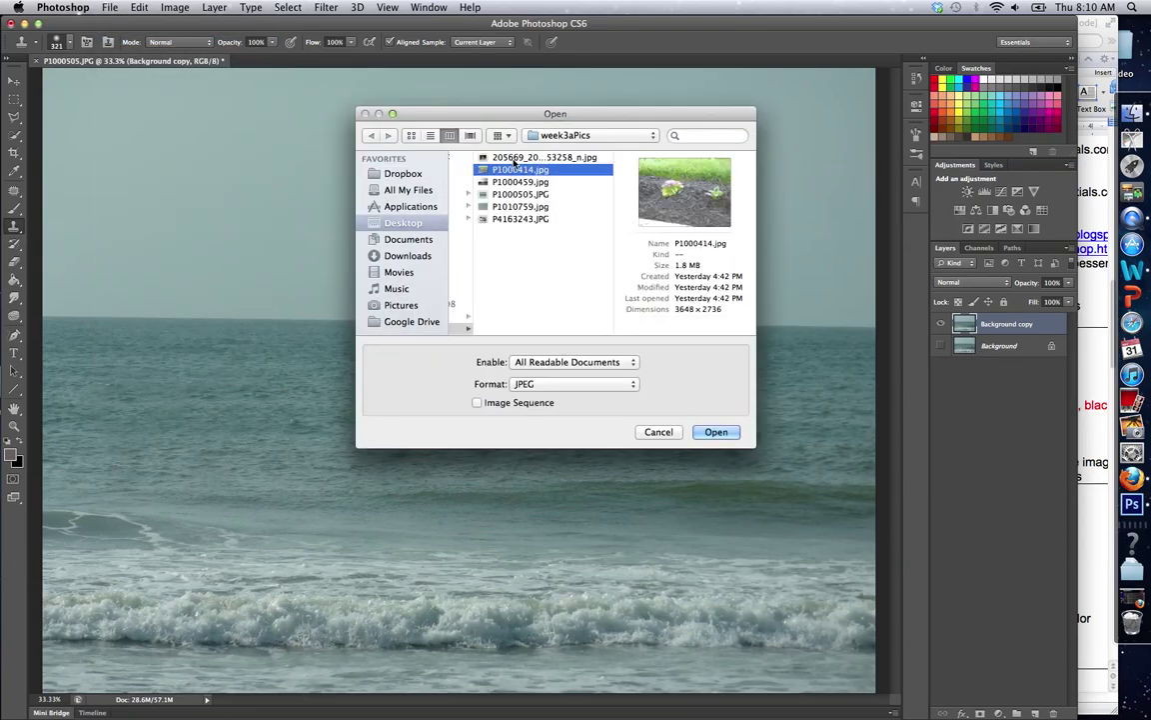
{"action": "left_click", "coordinate": [512, 158]}
{"action": "left_click", "coordinate": [716, 432]}
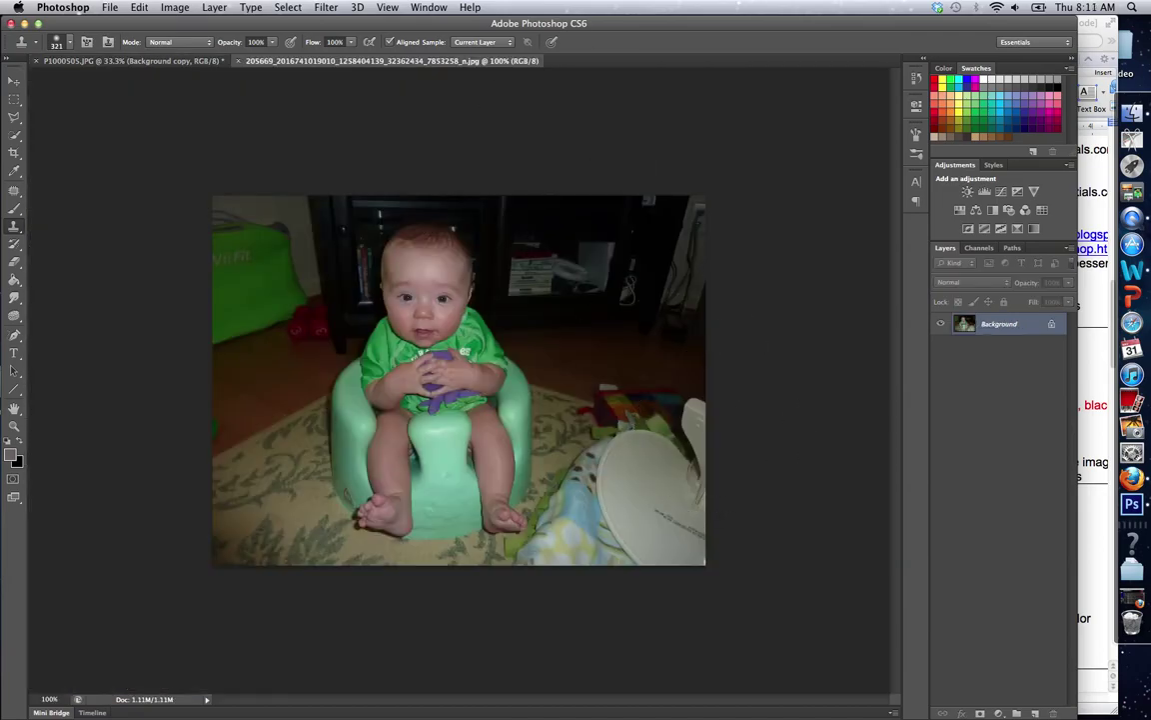
Zoom the baby photo in to 200%.
{"action": "left_click", "coordinate": [386, 7]}
{"action": "left_click", "coordinate": [387, 113]}
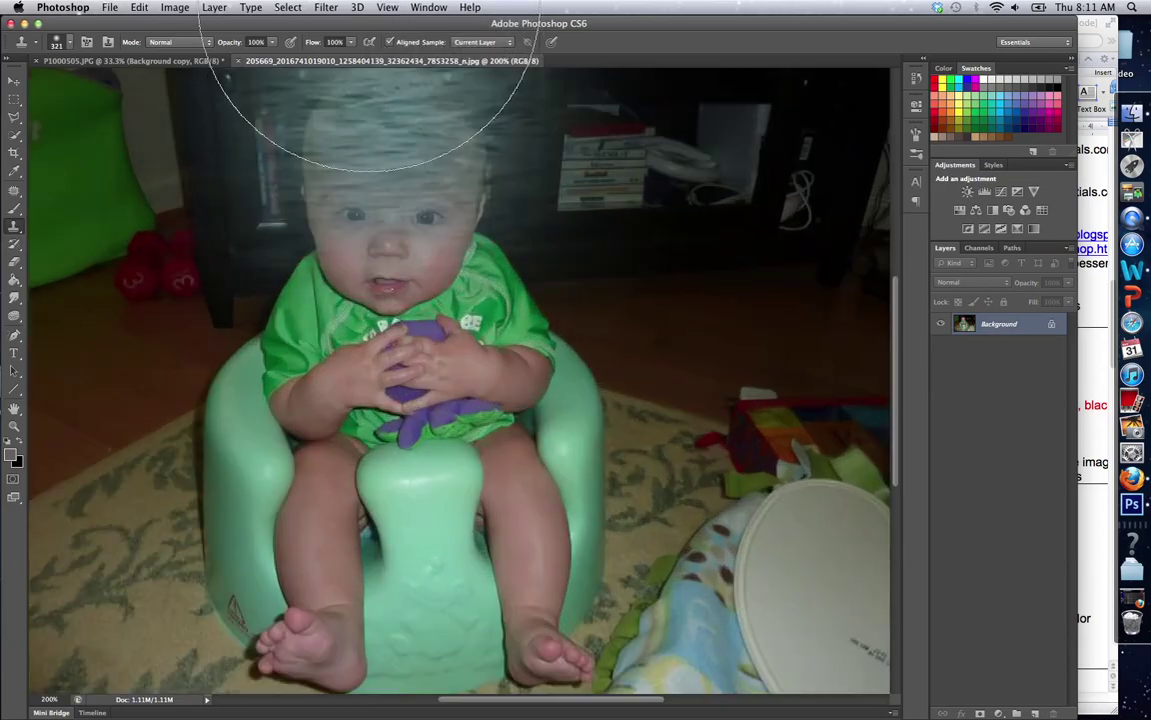
{"action": "left_click", "coordinate": [66, 40]}
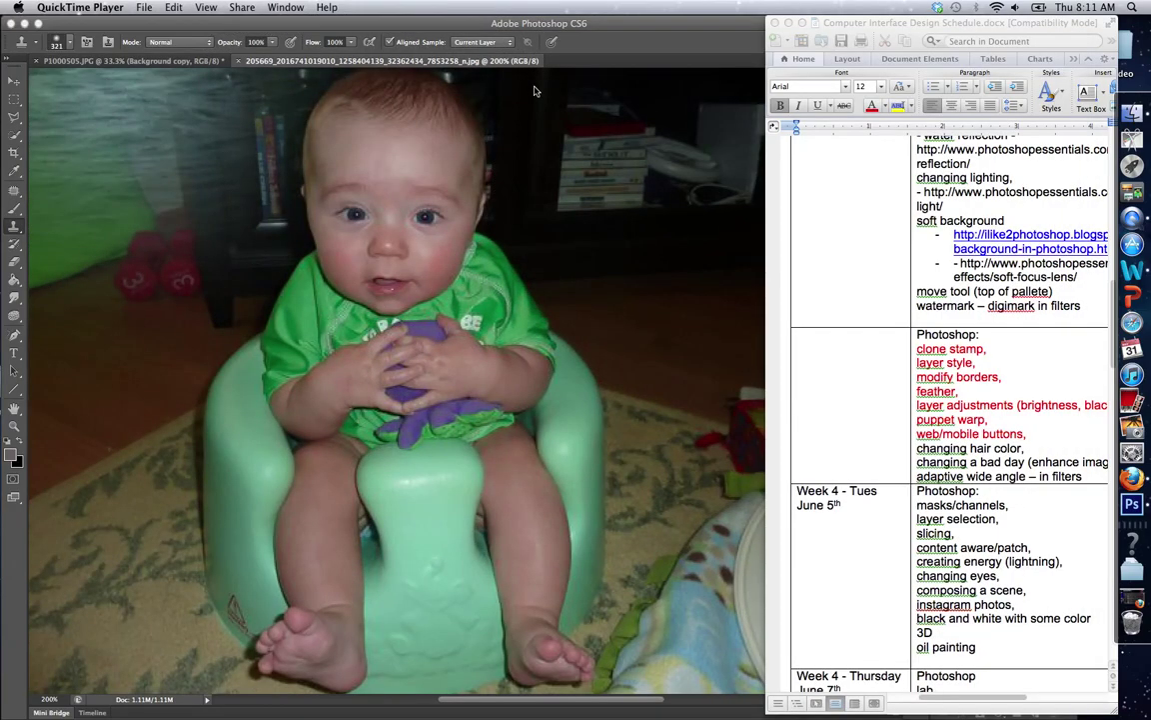
Switch the clone brush to a hard round tip at 37 px, 100% hardness.
{"action": "left_click", "coordinate": [266, 22]}
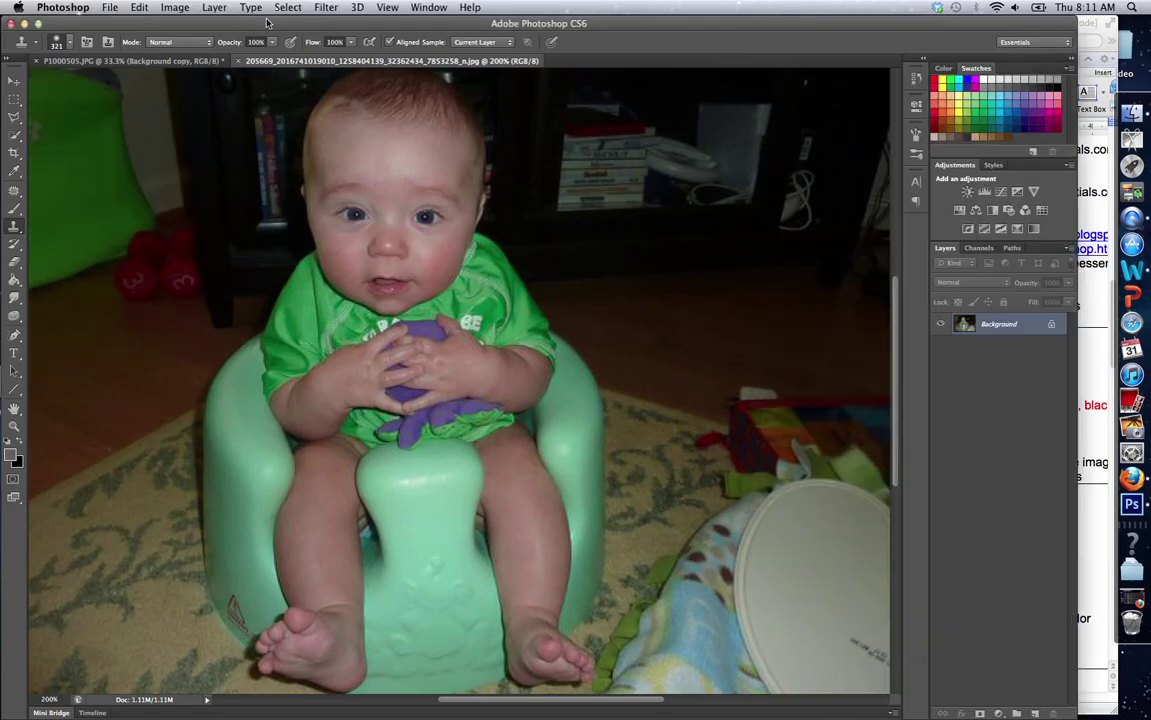
{"action": "left_click", "coordinate": [70, 43]}
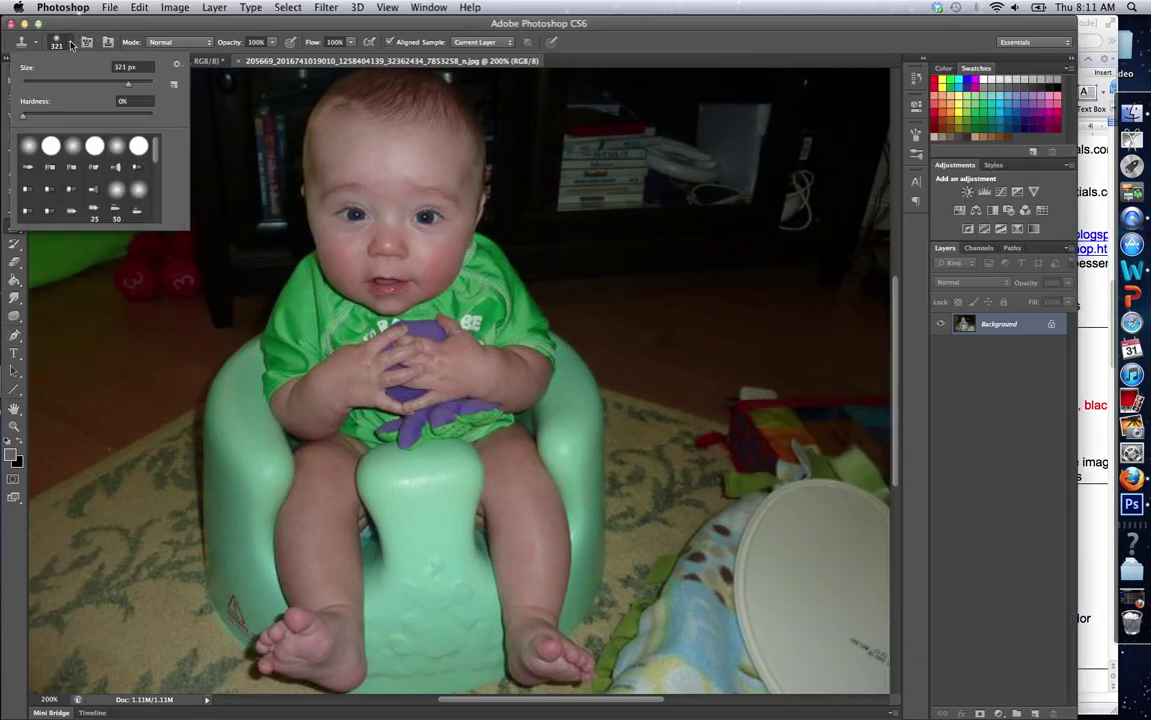
{"action": "left_click", "coordinate": [51, 145]}
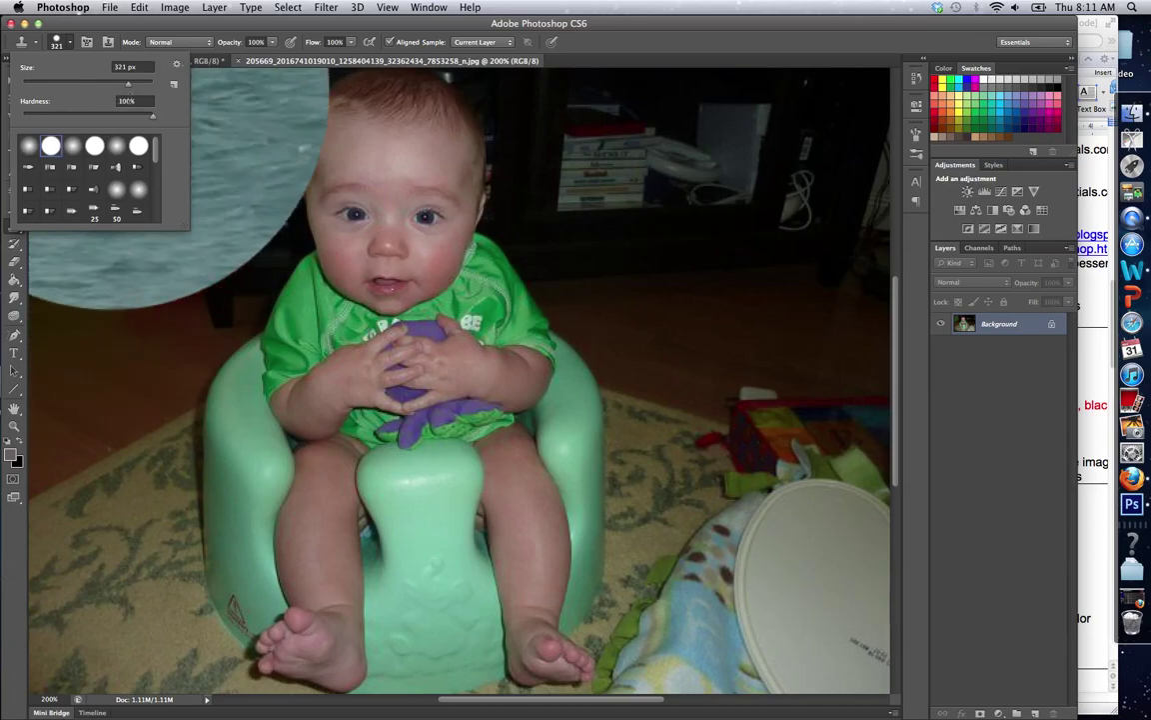
{"action": "left_click_drag", "start_coordinate": [116, 82], "coordinate": [45, 87]}
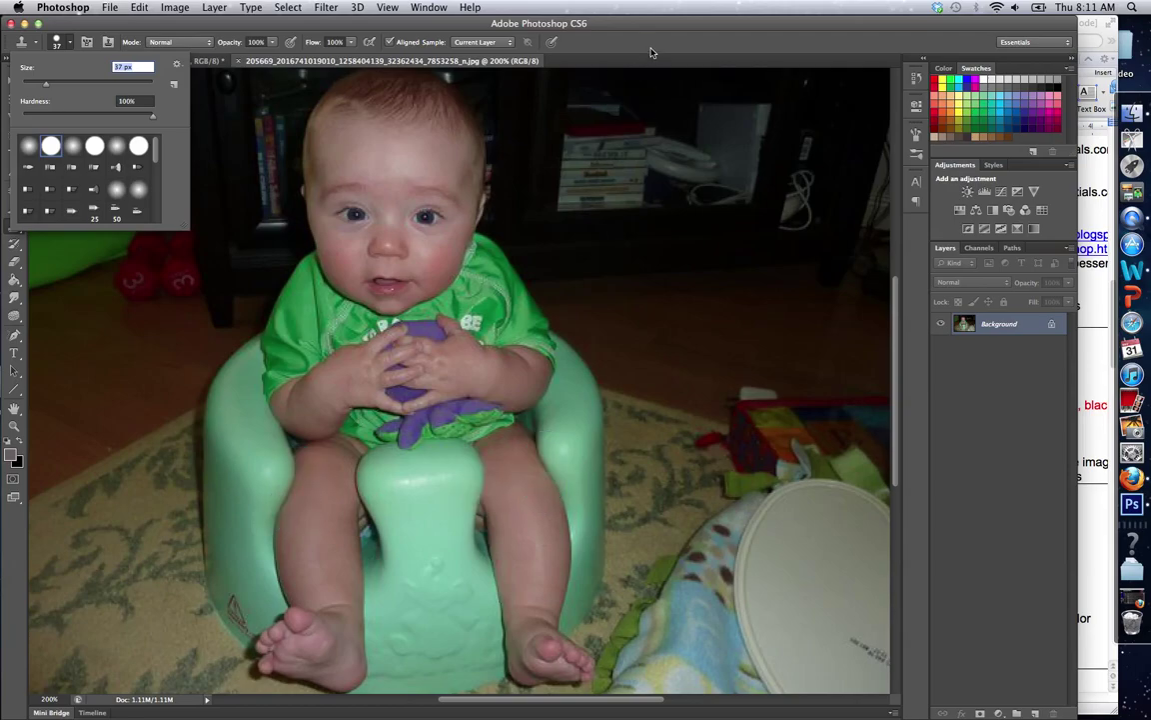
{"action": "left_click", "coordinate": [588, 42]}
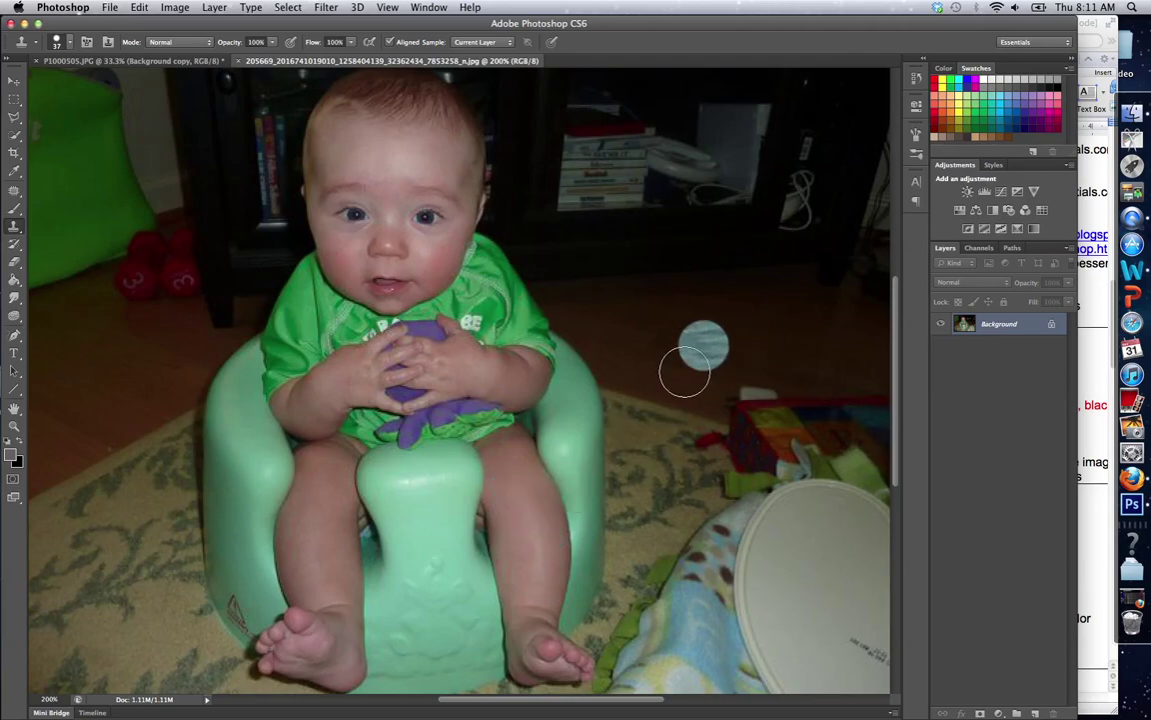
Duplicate the baby photo's Background layer into a Background copy.
{"action": "right_click", "coordinate": [999, 327]}
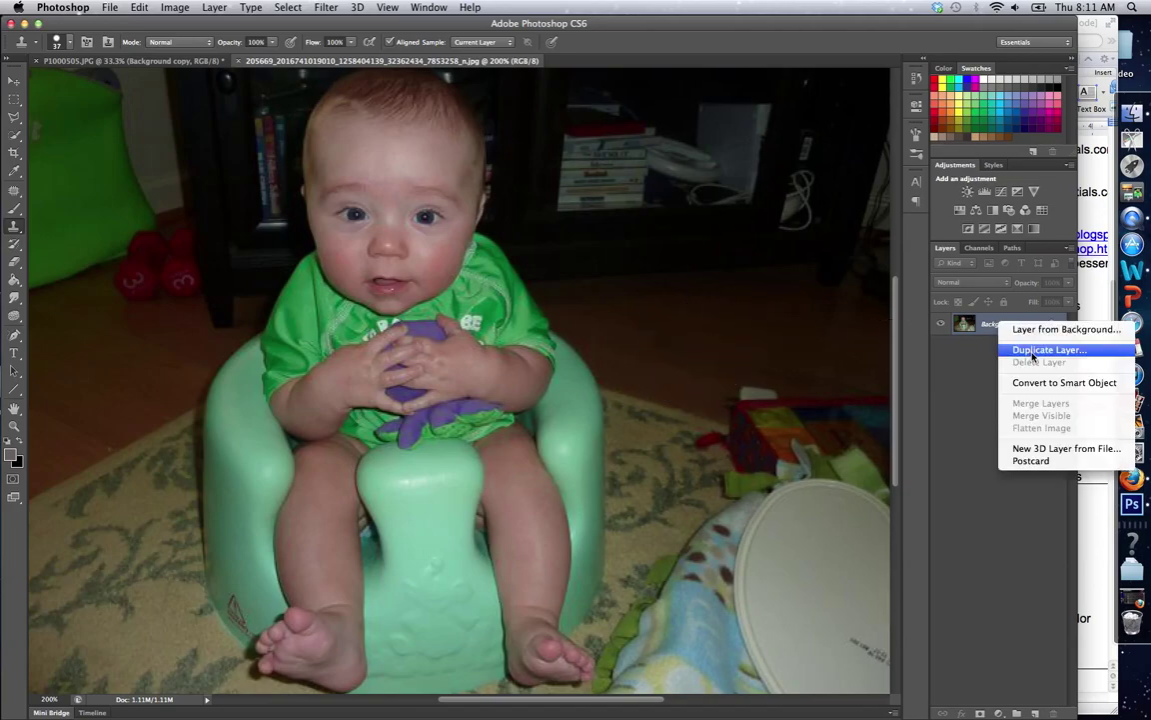
{"action": "left_click", "coordinate": [1010, 350]}
{"action": "left_click", "coordinate": [712, 311]}
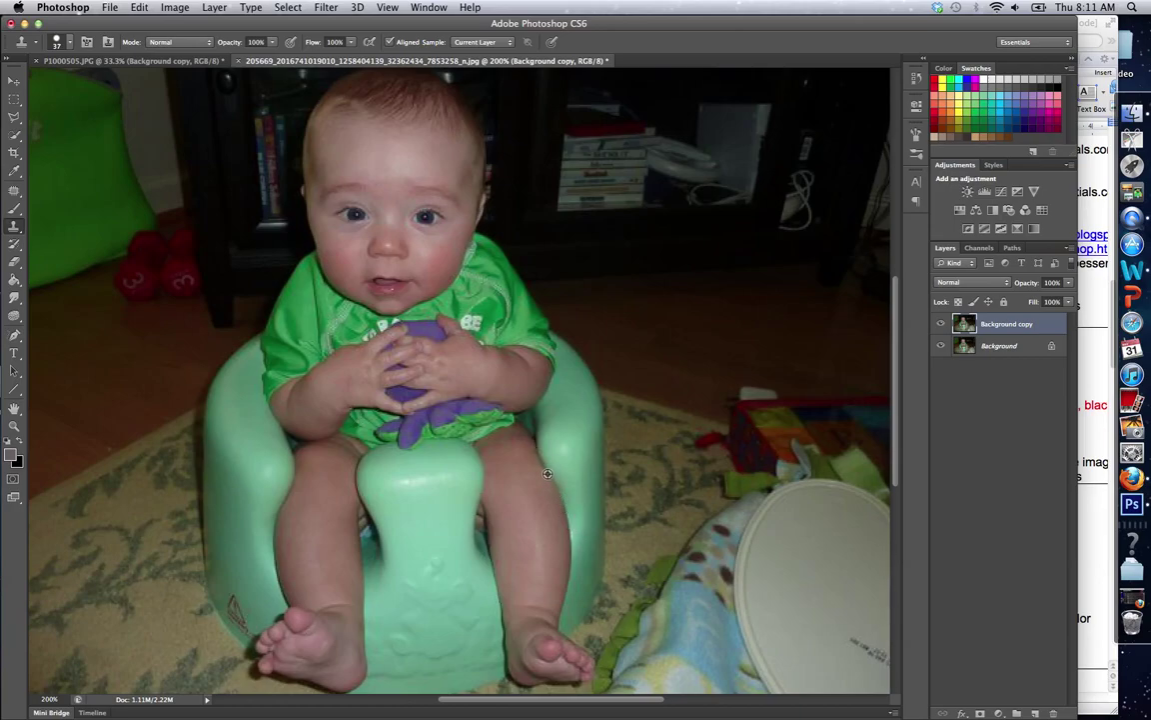
Clone over the chair edge beside the right leg, then toggle the layer to compare.
{"action": "left_click", "coordinate": [547, 474], "text": "alt"}
{"action": "left_click_drag", "start_coordinate": [541, 477], "coordinate": [579, 668]}
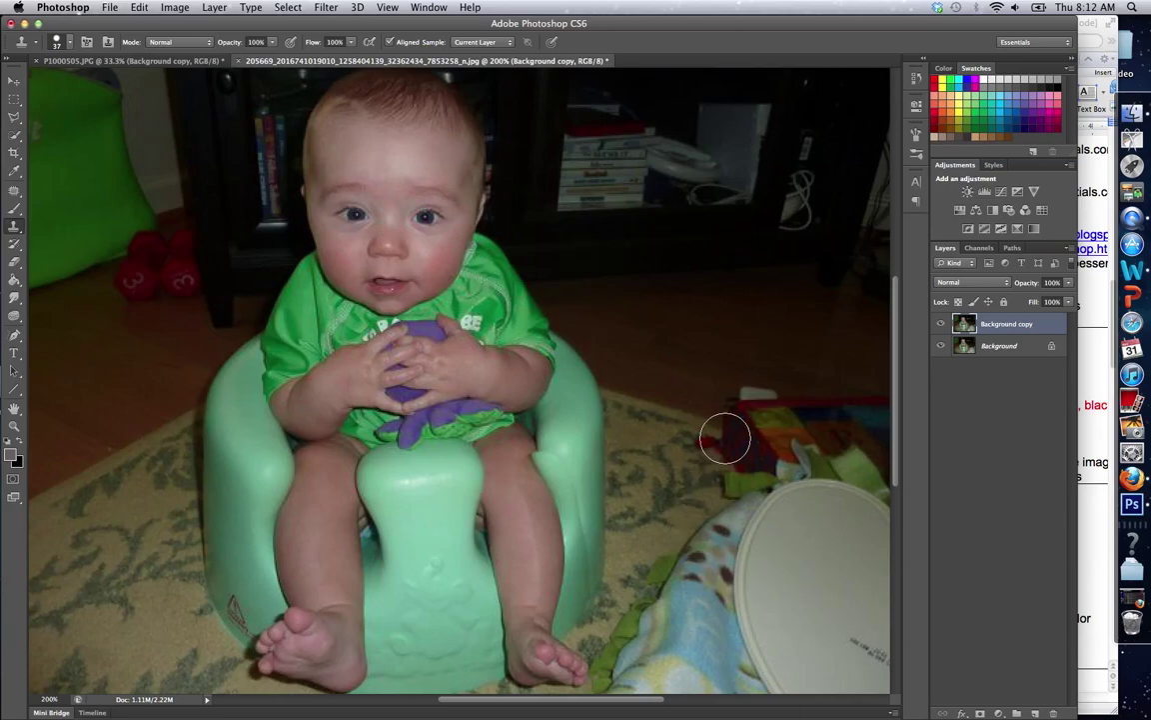
{"action": "left_click", "coordinate": [941, 323]}
{"action": "left_click", "coordinate": [940, 324]}
{"action": "left_click", "coordinate": [941, 324]}
{"action": "left_click", "coordinate": [940, 324]}
{"action": "left_click", "coordinate": [941, 324]}
{"action": "left_click", "coordinate": [940, 324]}
{"action": "left_click", "coordinate": [942, 326]}
{"action": "left_click", "coordinate": [943, 326]}
{"action": "left_click", "coordinate": [942, 326]}
{"action": "left_click", "coordinate": [943, 326]}
{"action": "left_click", "coordinate": [943, 326]}
{"action": "left_click", "coordinate": [942, 326]}
{"action": "left_click", "coordinate": [943, 326]}
{"action": "left_click", "coordinate": [942, 326]}
{"action": "left_click", "coordinate": [942, 326]}
{"action": "left_click", "coordinate": [942, 326]}
{"action": "left_click", "coordinate": [943, 326]}
{"action": "left_click", "coordinate": [942, 326]}
{"action": "left_click", "coordinate": [943, 326]}
{"action": "left_click", "coordinate": [942, 326]}
{"action": "left_click", "coordinate": [942, 326]}
{"action": "left_click", "coordinate": [942, 326]}
{"action": "left_click", "coordinate": [942, 326]}
{"action": "left_click", "coordinate": [942, 326]}
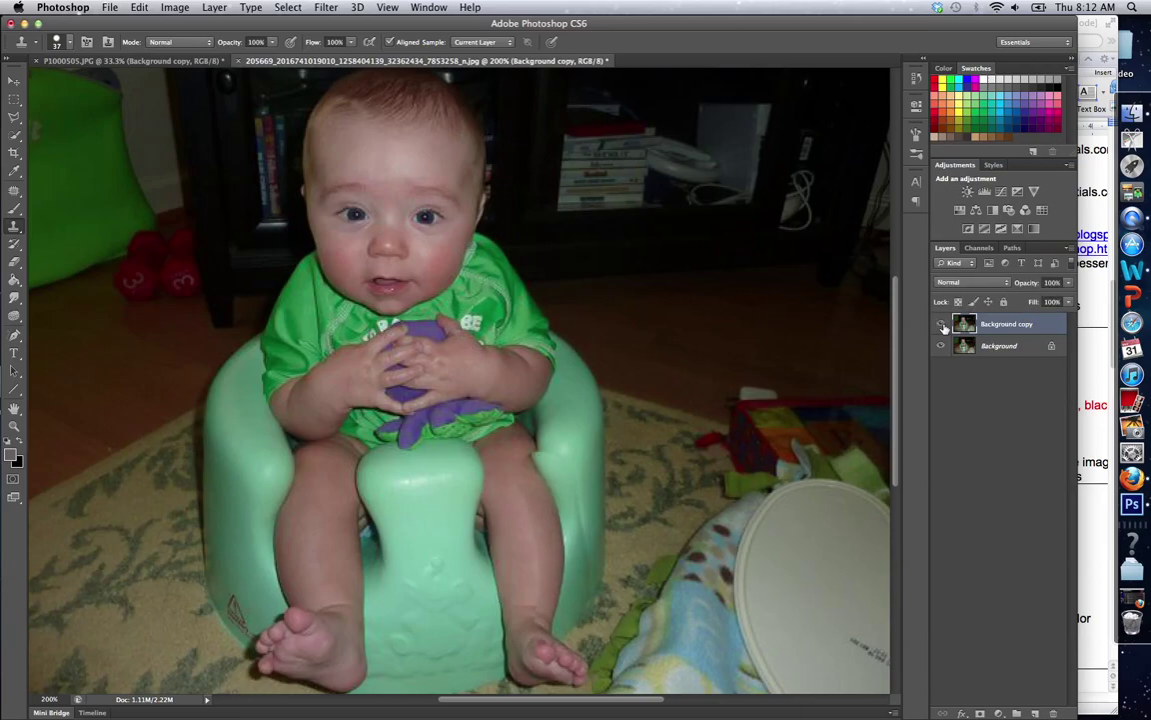
{"action": "left_click", "coordinate": [943, 325]}
{"action": "left_click", "coordinate": [942, 326]}
{"action": "left_click", "coordinate": [943, 326]}
{"action": "left_click", "coordinate": [943, 326]}
{"action": "left_click", "coordinate": [943, 326]}
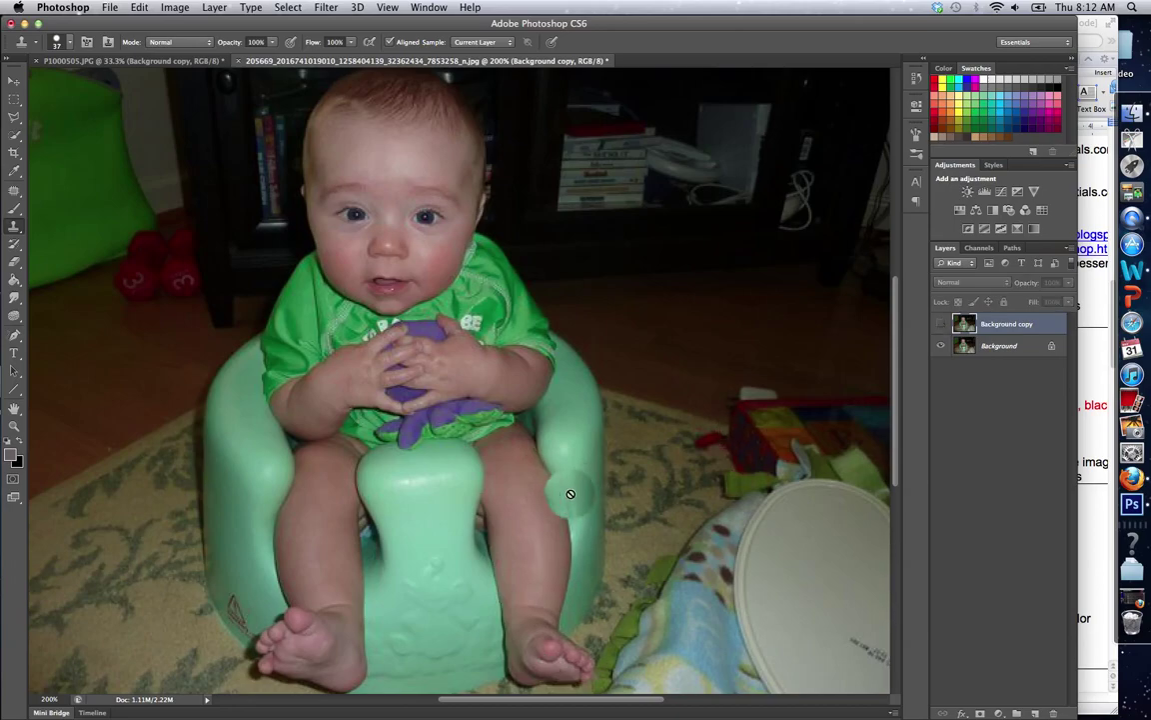
Show the copy layer again and clone over the chair edge beside the left leg.
{"action": "left_click", "coordinate": [940, 324]}
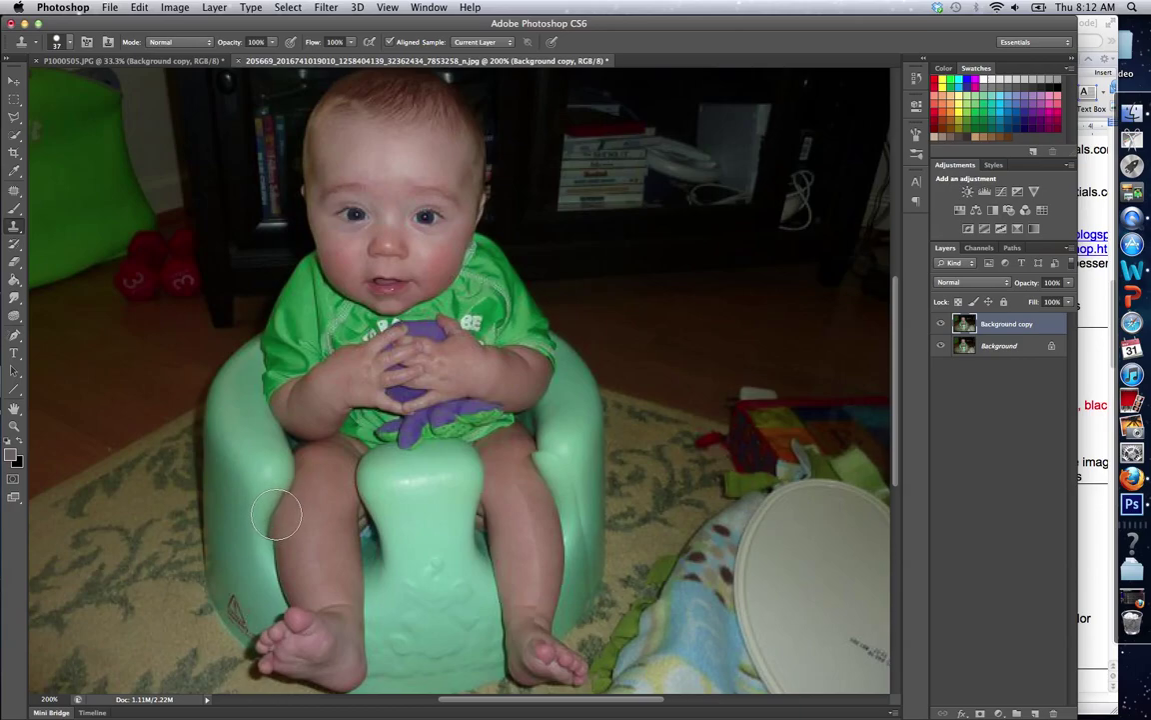
{"action": "left_click", "coordinate": [279, 508], "text": "alt"}
{"action": "mouse_move", "coordinate": [285, 497]}
{"action": "left_mouse_down"}
{"action": "mouse_move", "coordinate": [255, 439]}
{"action": "mouse_move", "coordinate": [285, 475]}
{"action": "left_mouse_up"}
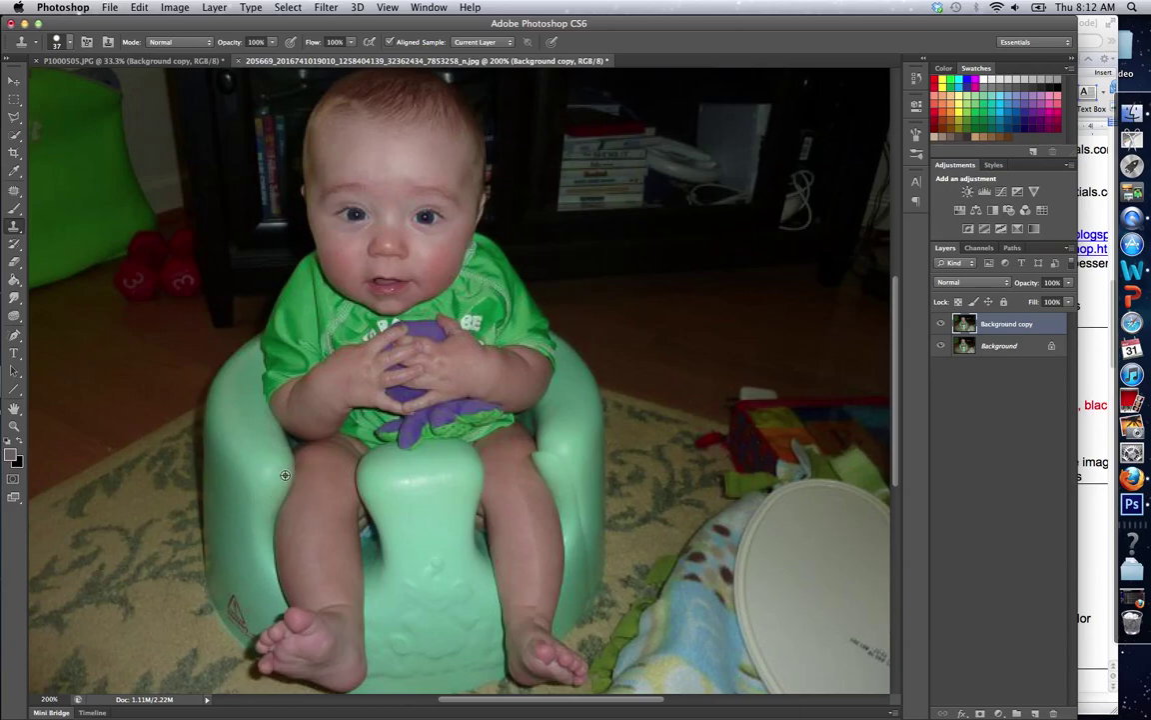
{"action": "mouse_move", "coordinate": [280, 478]}
{"action": "left_mouse_down"}
{"action": "mouse_move", "coordinate": [265, 566]}
{"action": "mouse_move", "coordinate": [279, 620]}
{"action": "mouse_move", "coordinate": [260, 654]}
{"action": "left_mouse_up"}
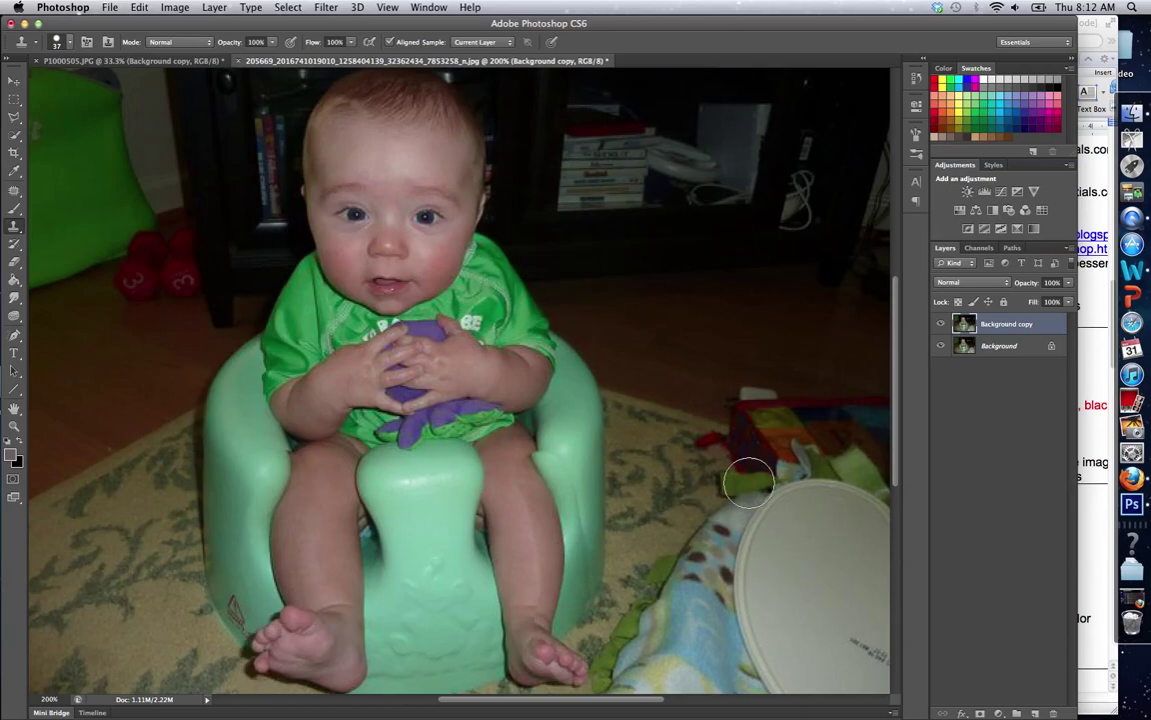
Toggle the Background copy's visibility to compare before and after, ending hidden.
{"action": "left_click", "coordinate": [943, 325]}
{"action": "left_click", "coordinate": [943, 325]}
{"action": "left_click", "coordinate": [943, 324]}
{"action": "left_click", "coordinate": [943, 324]}
{"action": "left_click", "coordinate": [942, 325]}
{"action": "left_click", "coordinate": [943, 325]}
{"action": "left_click", "coordinate": [942, 325]}
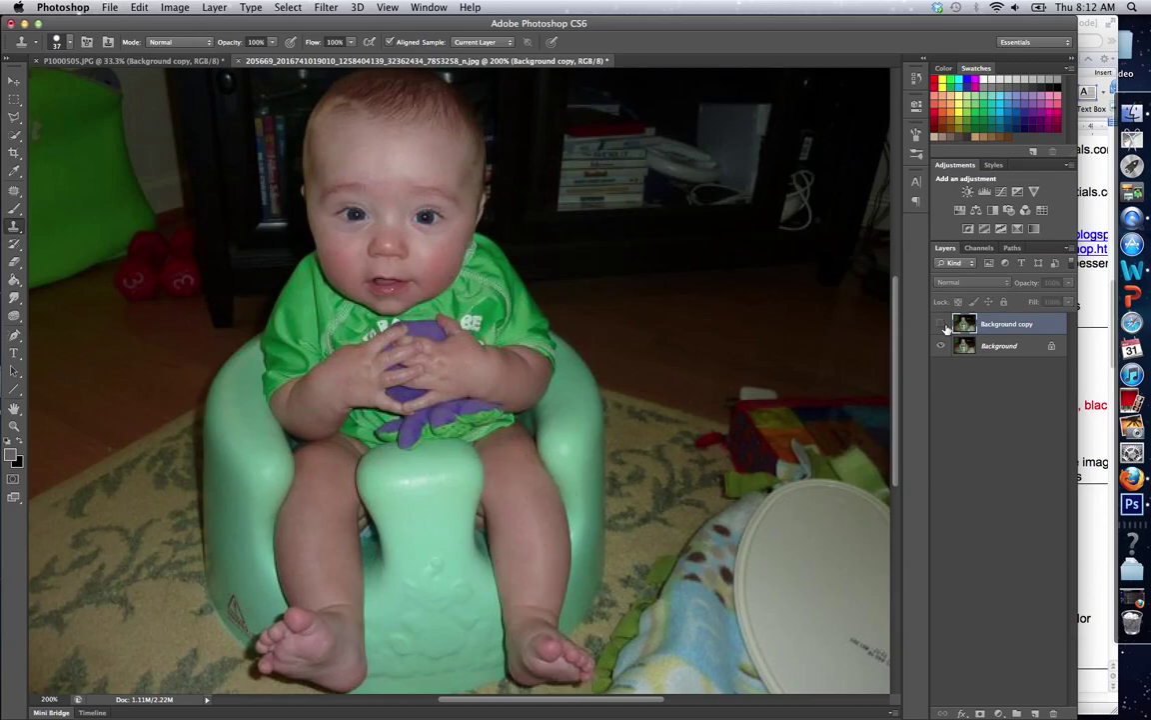
{"action": "left_click", "coordinate": [942, 324]}
{"action": "left_click", "coordinate": [944, 326]}
{"action": "left_click", "coordinate": [944, 326]}
{"action": "left_click", "coordinate": [944, 326]}
{"action": "left_click", "coordinate": [943, 325]}
{"action": "left_click", "coordinate": [943, 326]}
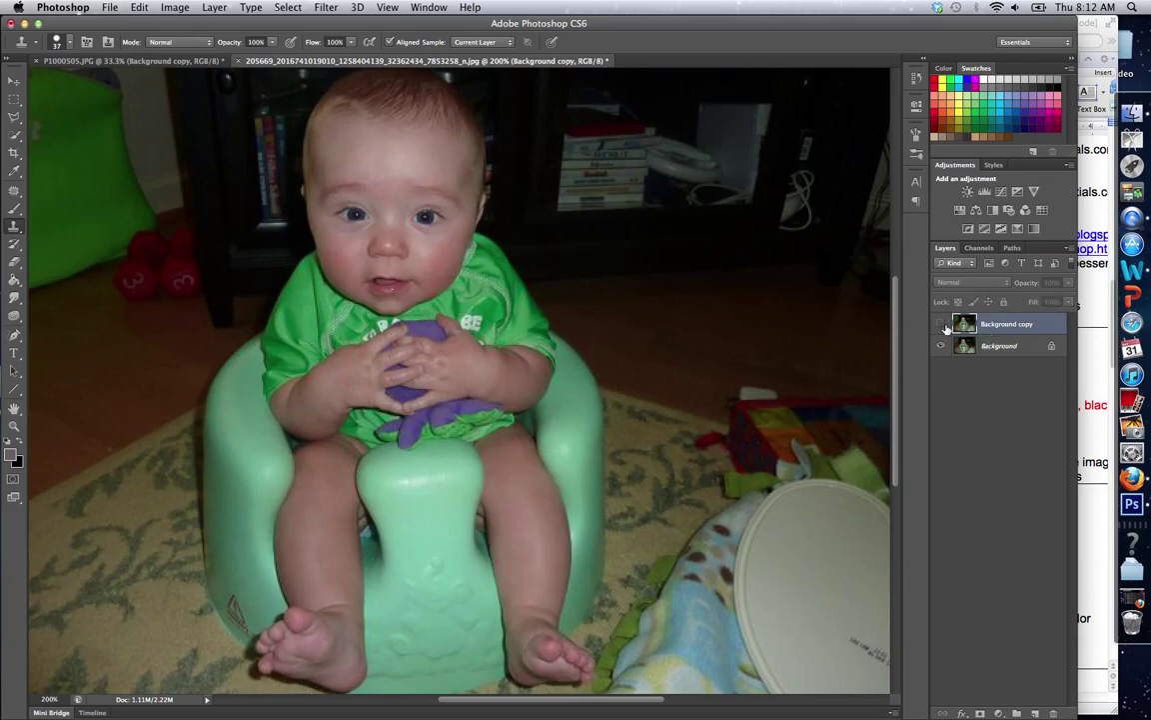